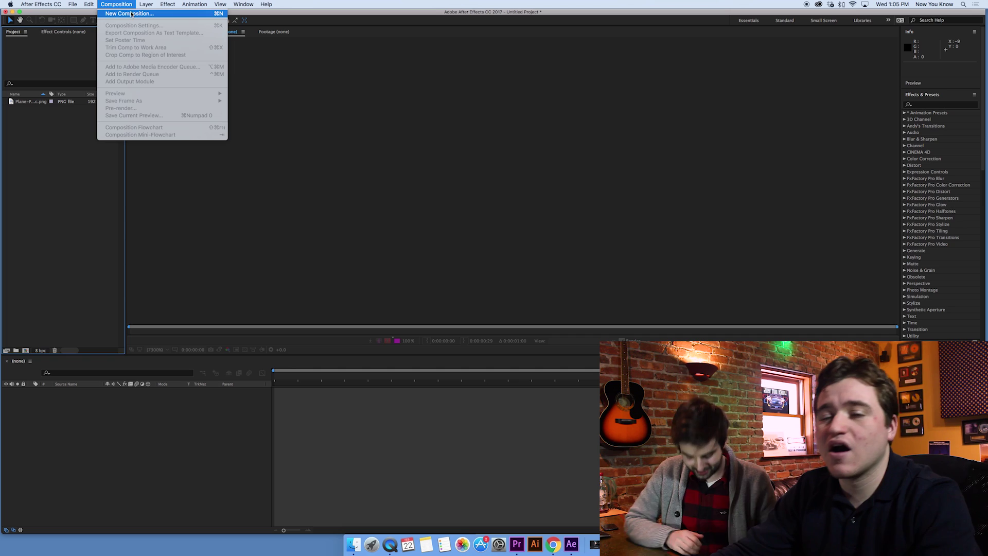
- Create Comp 1 at 2560×1440, 29.97 fps, with a light sky-blue background colour
left_click(129, 16)
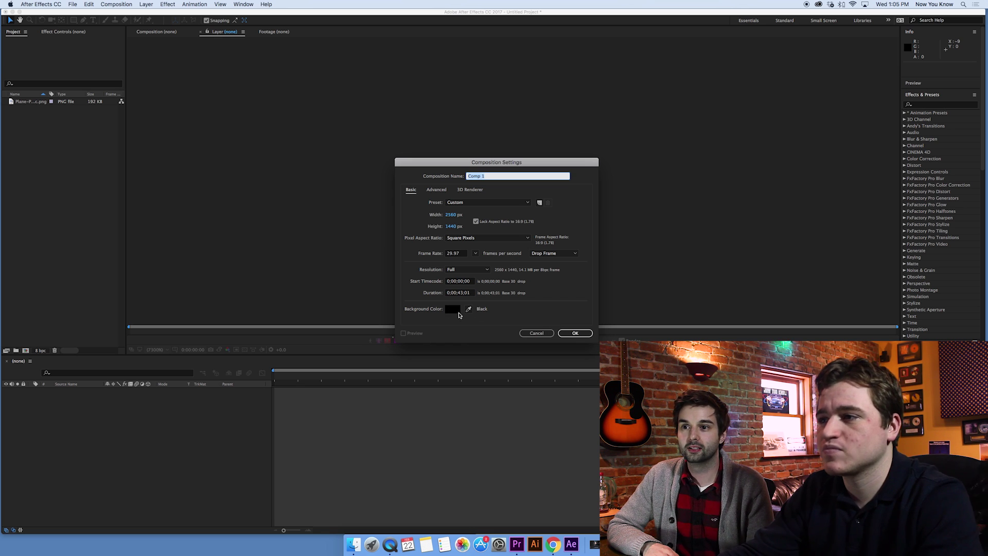
left_click(448, 312)
mouse_move(636, 168)
left_mouse_down()
mouse_move(644, 155)
mouse_move(651, 168)
mouse_move(637, 113)
left_mouse_up()
left_click(682, 138)
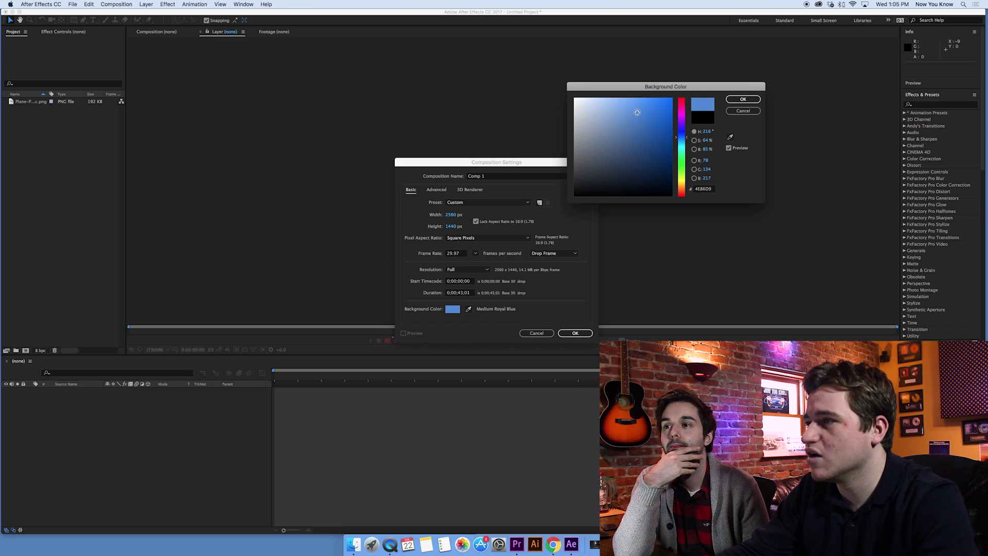
left_click(681, 144)
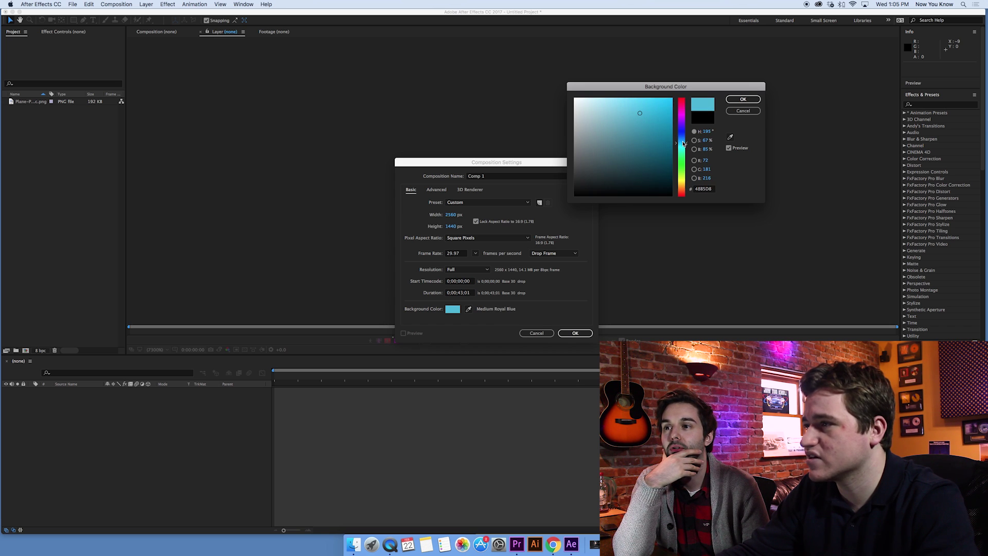
left_click_drag(684, 145, 684, 142)
left_click(747, 99)
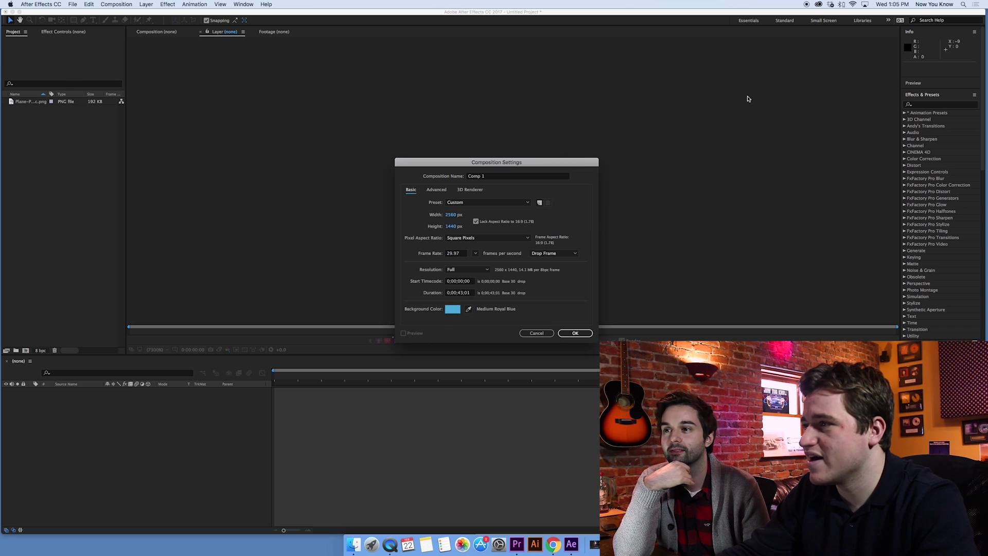
left_click(568, 334)
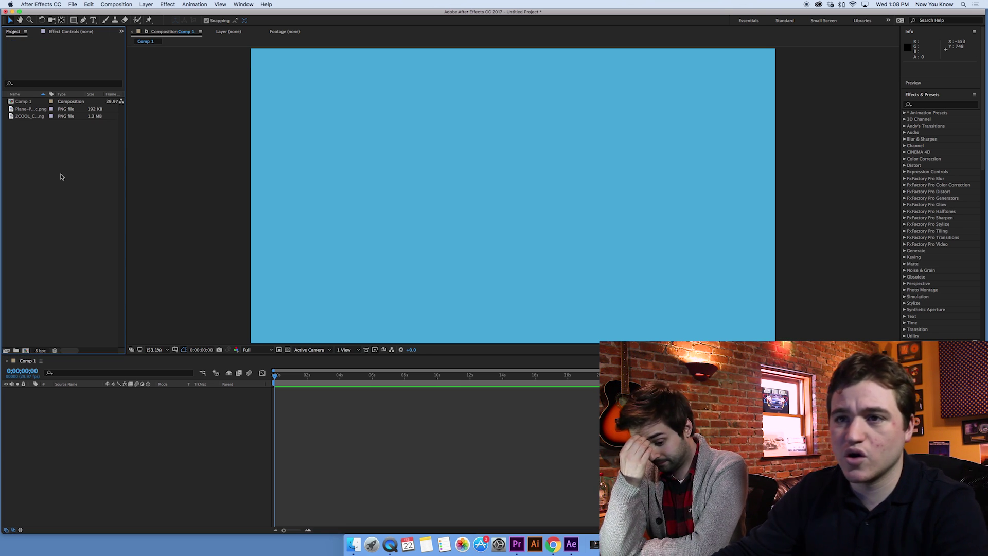
- Add Plane-PNG-Pic.png to the comp and scale it down to 55.9%
left_click(29, 111)
left_click_drag(25, 112, 373, 142)
left_click_drag(423, 108, 391, 177)
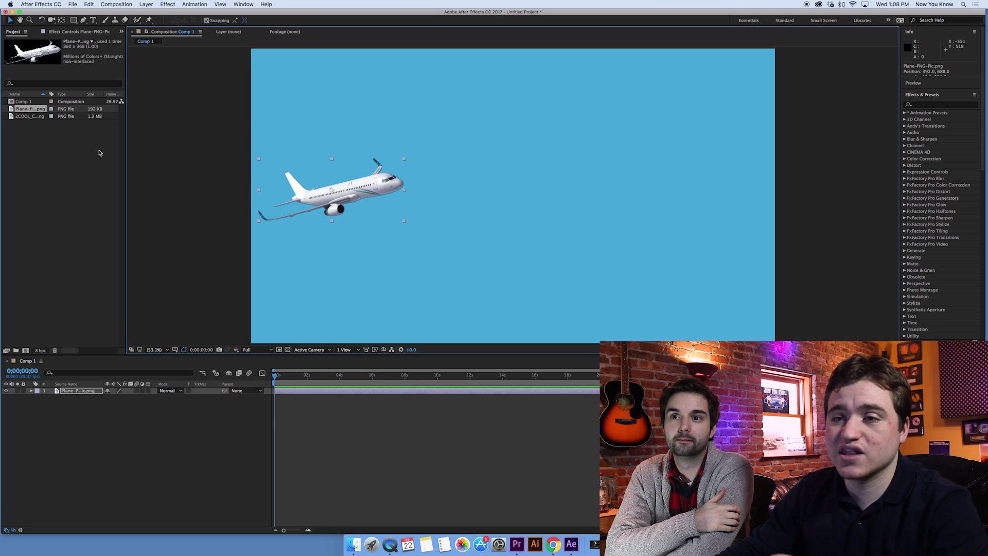
left_click(43, 131)
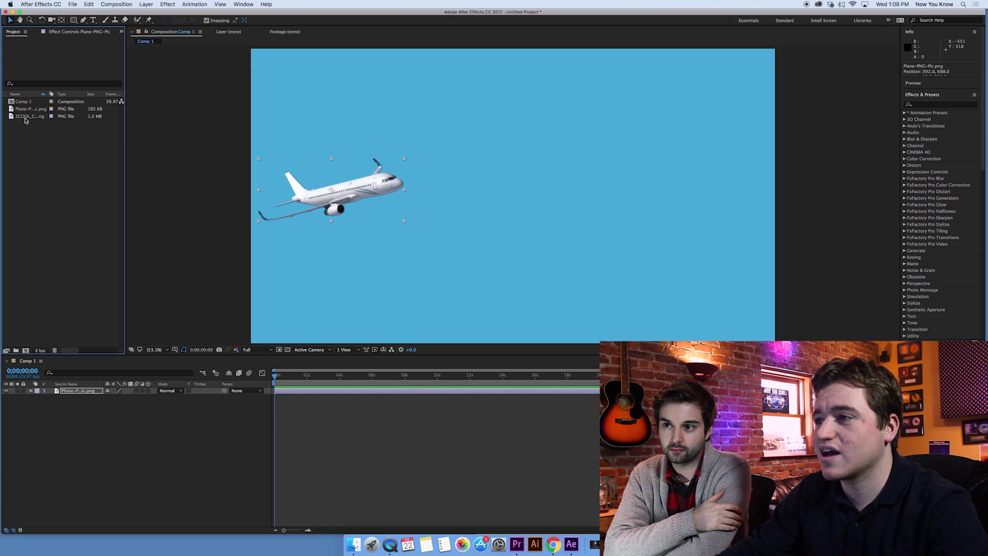
- Add the ZCOOL cloud PNG and position the plane just left of the cloud
left_click(26, 117)
left_click_drag(22, 121, 532, 150)
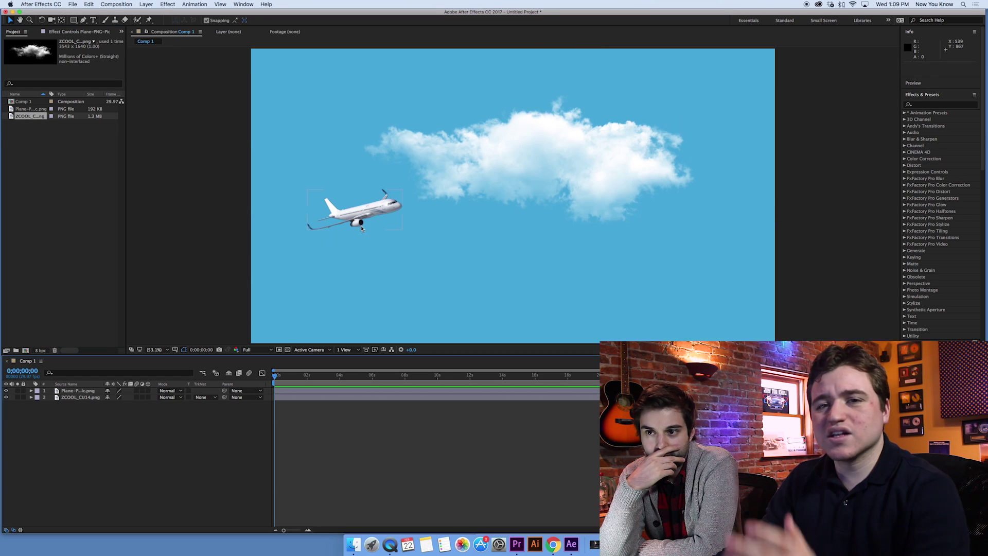
left_click_drag(362, 228, 513, 176)
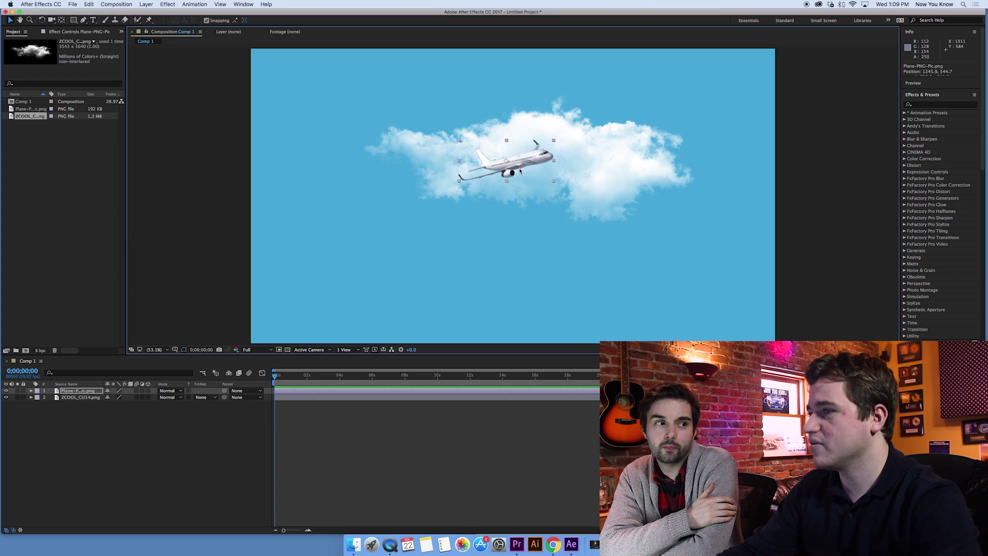
left_click_drag(513, 176, 415, 199)
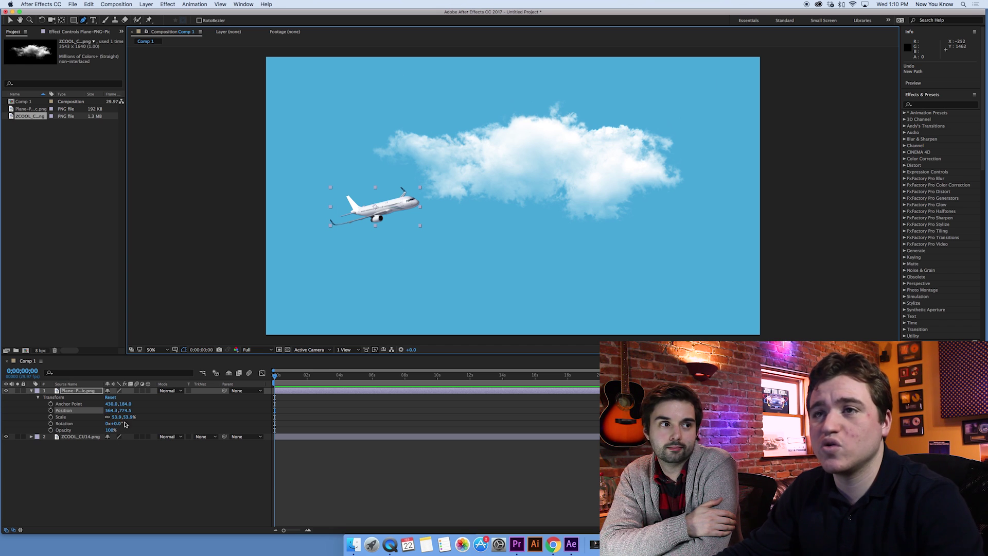
- Draw a triangular Mask 1 on the plane layer over the cloud and set it to Inverted
left_click(472, 135)
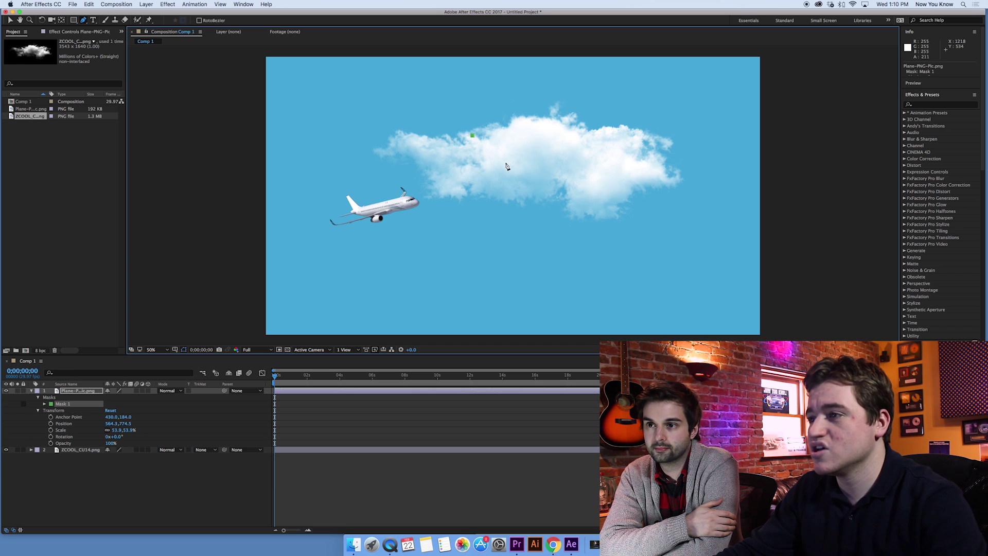
left_click(504, 167)
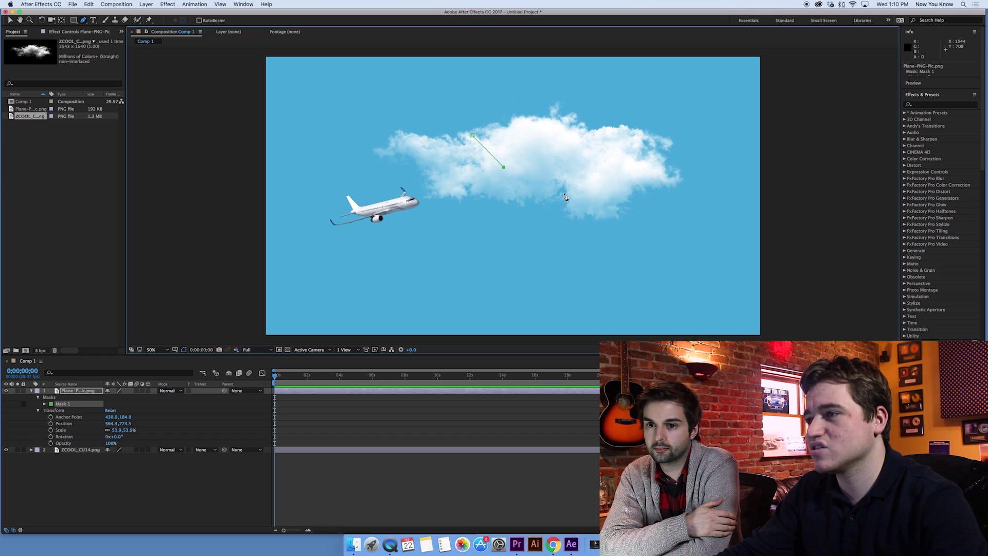
left_click(520, 118)
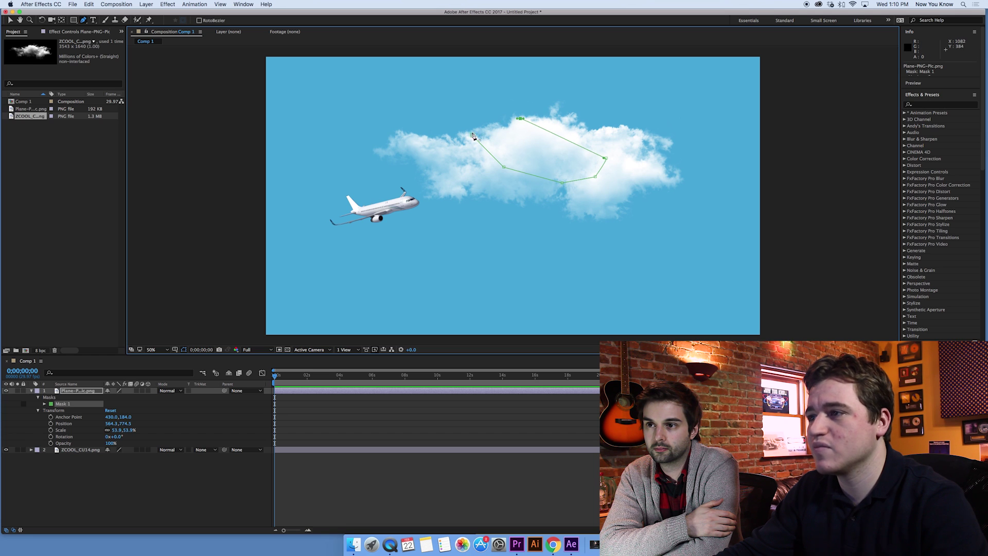
left_click(472, 135)
left_click(75, 483)
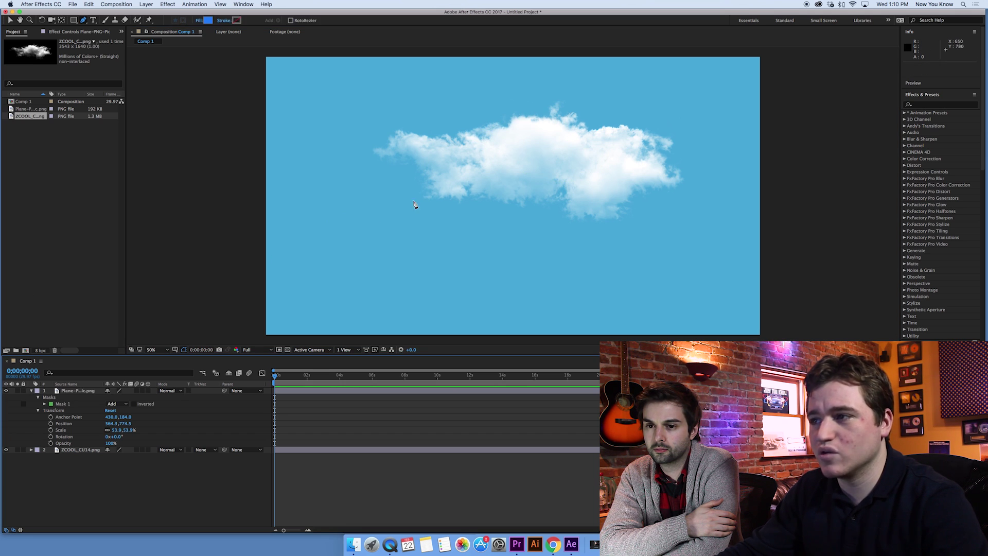
left_click(134, 404)
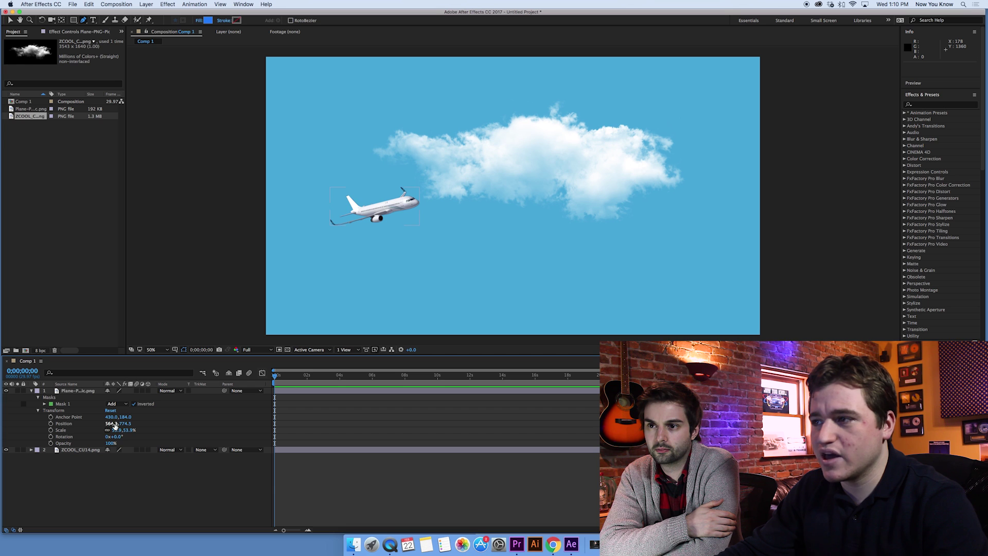
left_click_drag(114, 425, 160, 431)
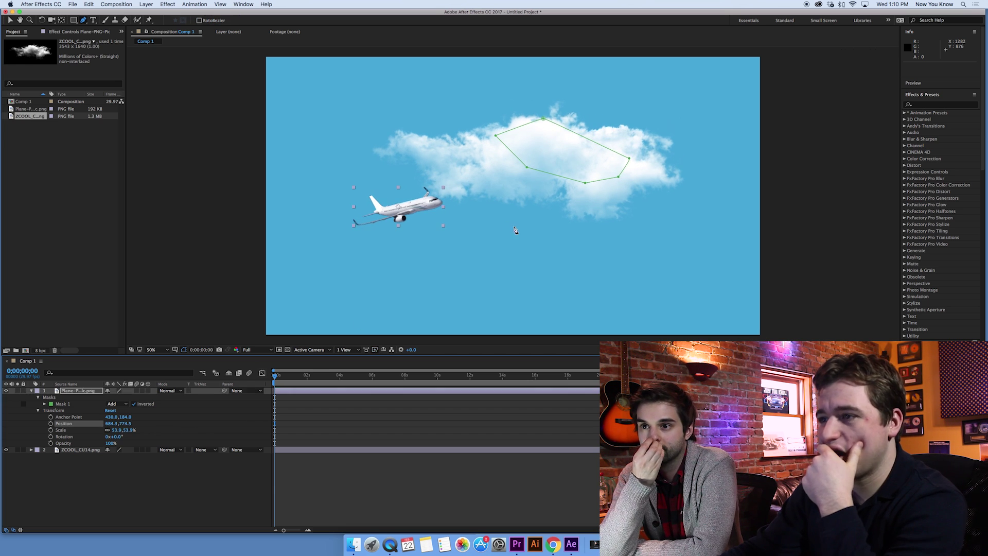
- Test the mask by moving the plane near the cloud, ending at position 690.0, 781.5
left_click(10, 20)
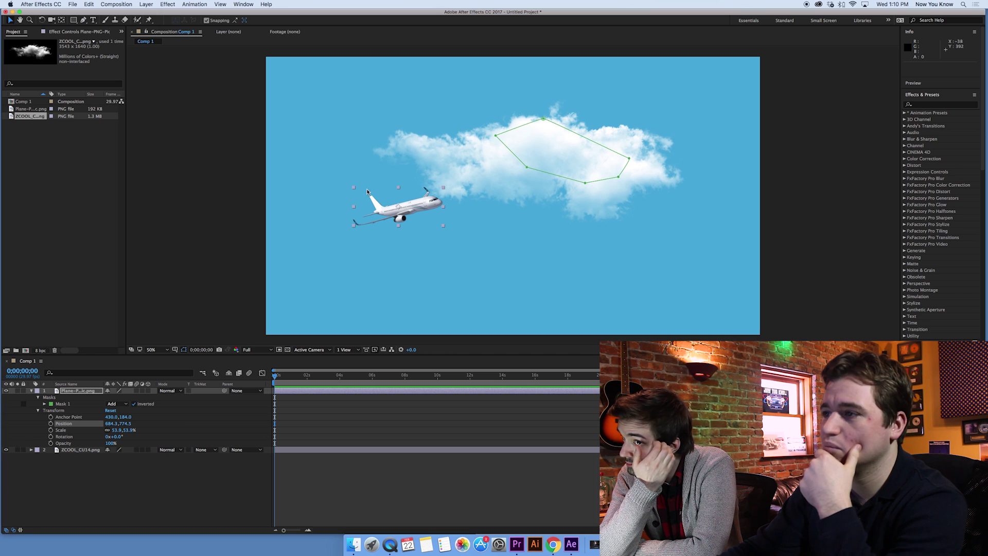
left_click_drag(393, 220, 422, 215)
key("comma")
key("comma")
key("comma")
key("comma")
key("comma")
key("comma")
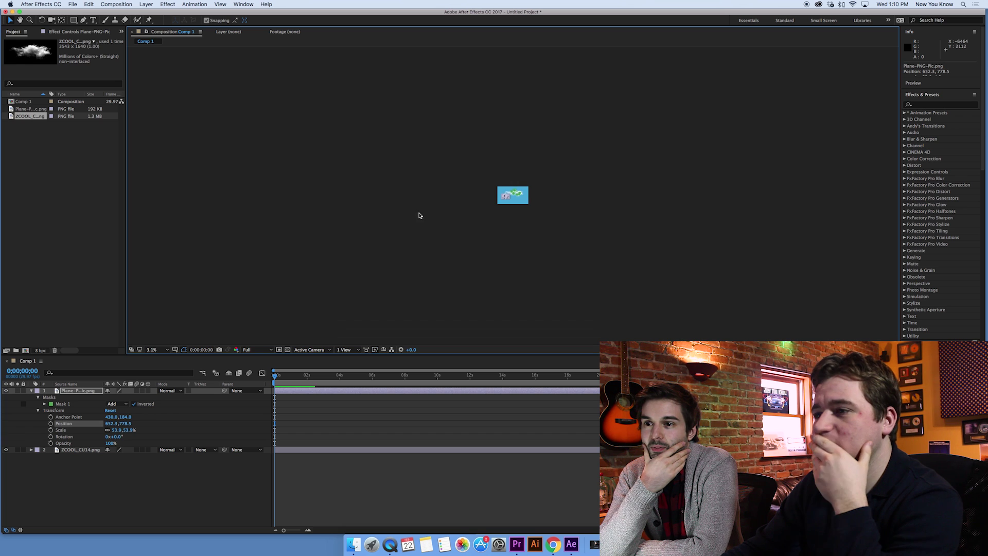
key("shift+slash")
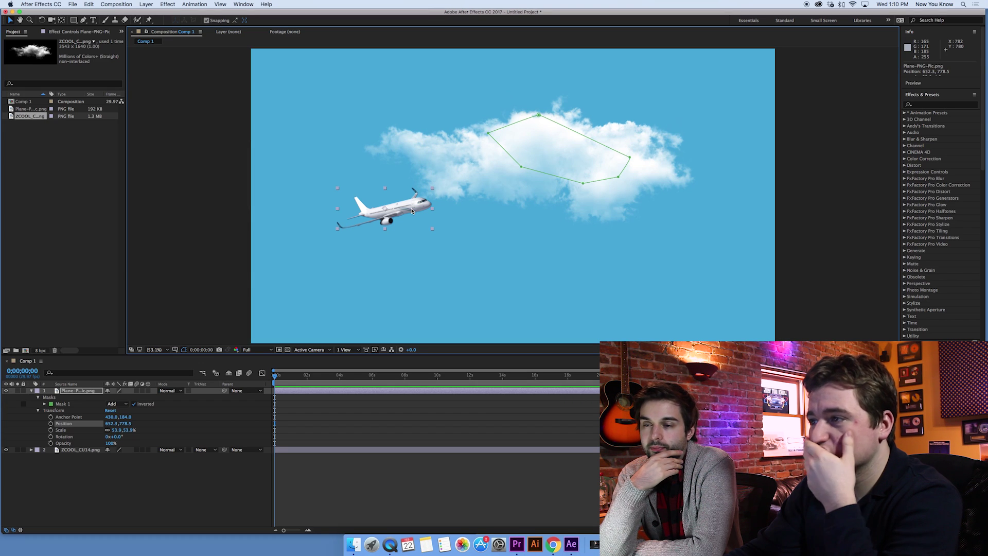
mouse_move(407, 212)
left_mouse_down()
mouse_move(422, 196)
mouse_move(414, 208)
left_mouse_up()
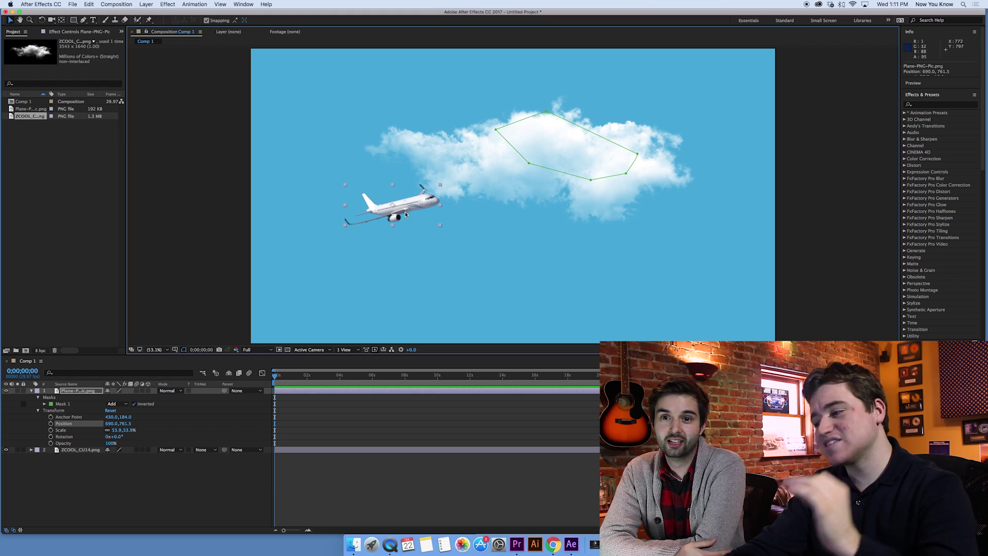
scroll(417, 207, "up", 6)
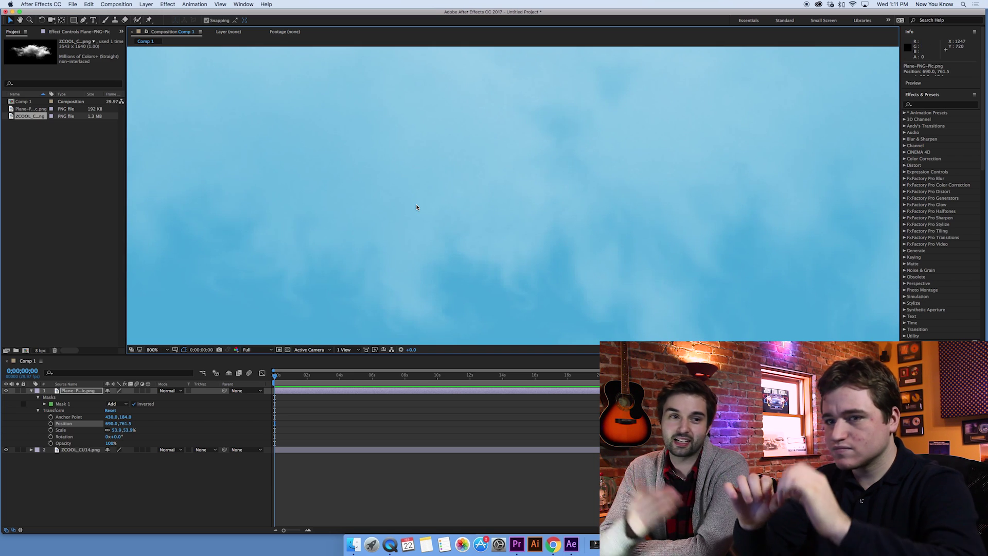
key("shift+slash")
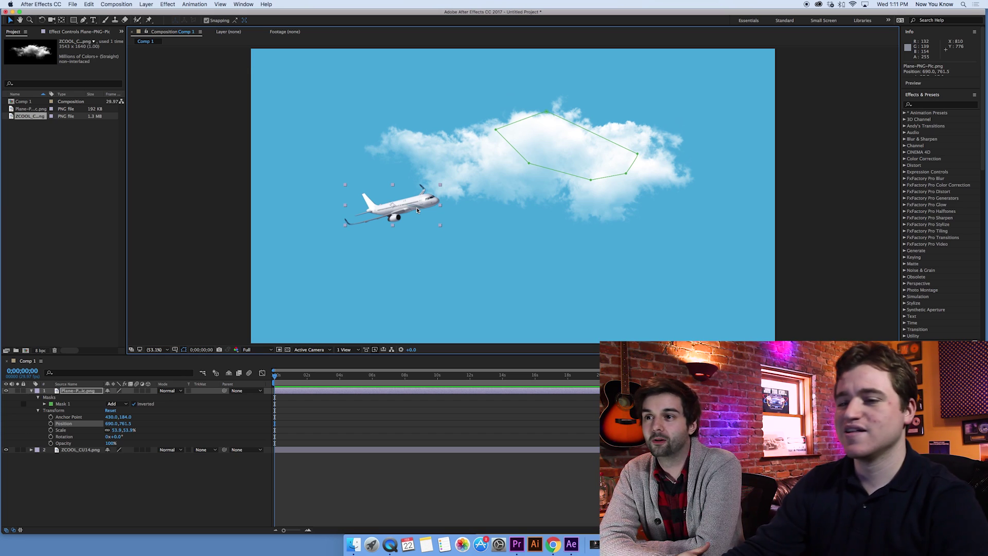
- Undo the plane's mask and move the plane back left of the cloud
key("super+z")
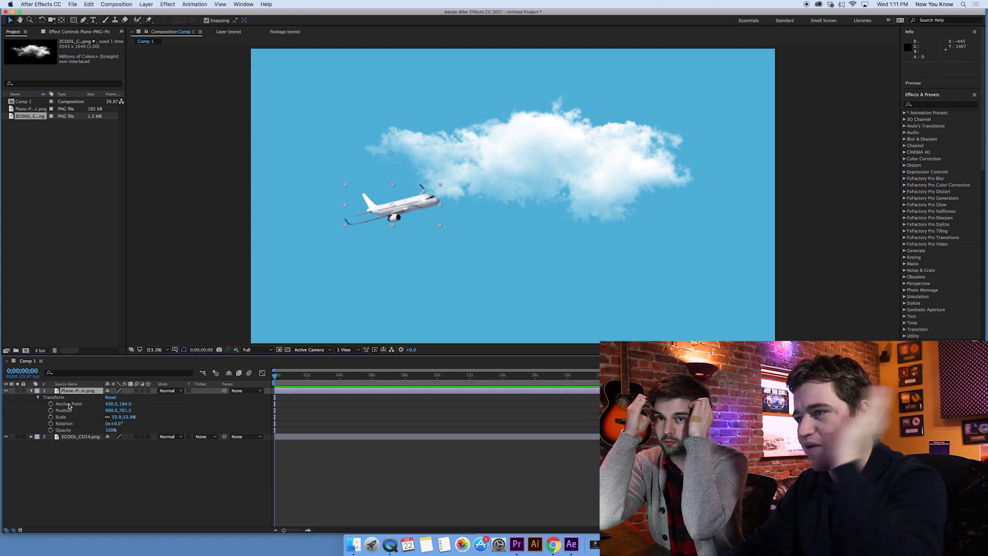
left_click_drag(398, 220, 362, 215)
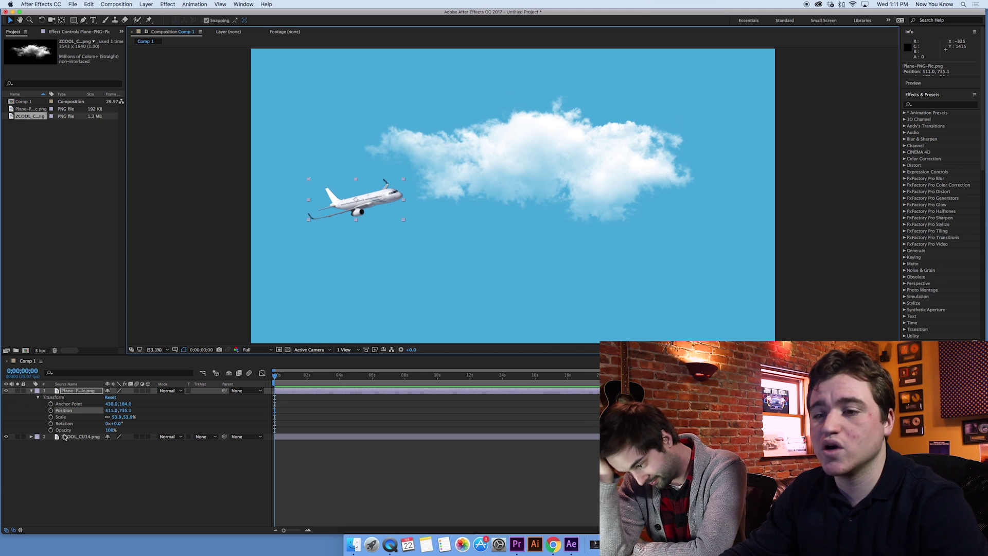
left_click(90, 468)
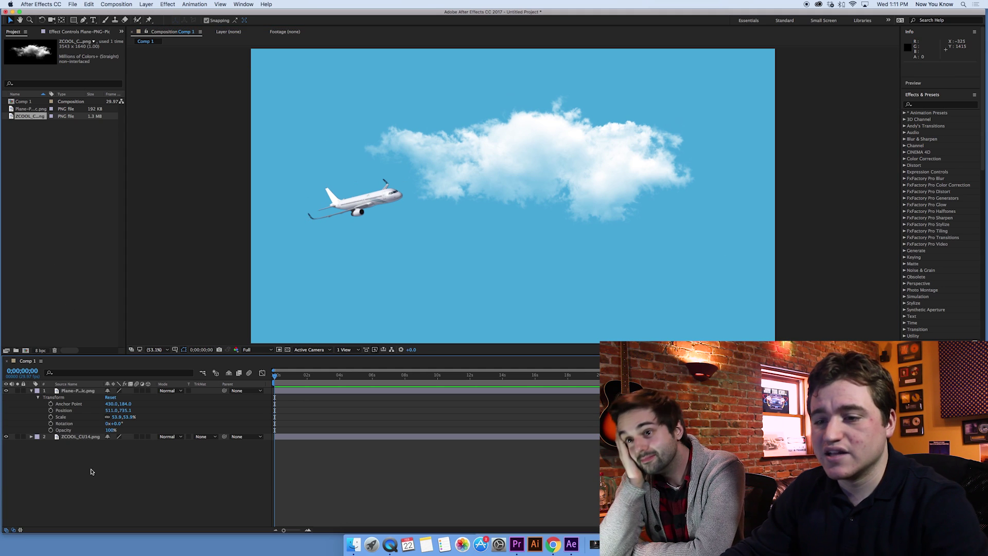
left_click(32, 392)
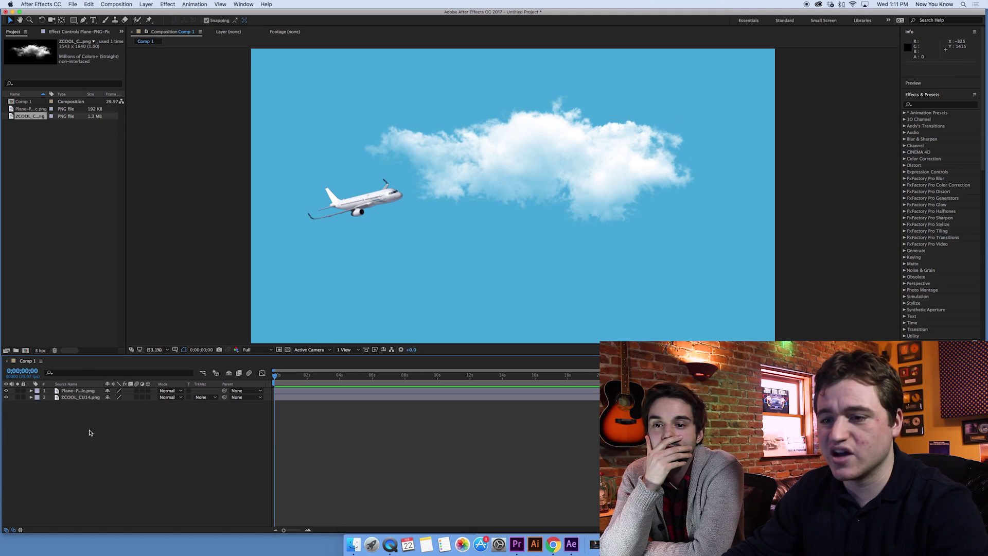
- Draw a freeform blue shape, Shape Layer 1, around the cloud's upper right area
left_click(83, 20)
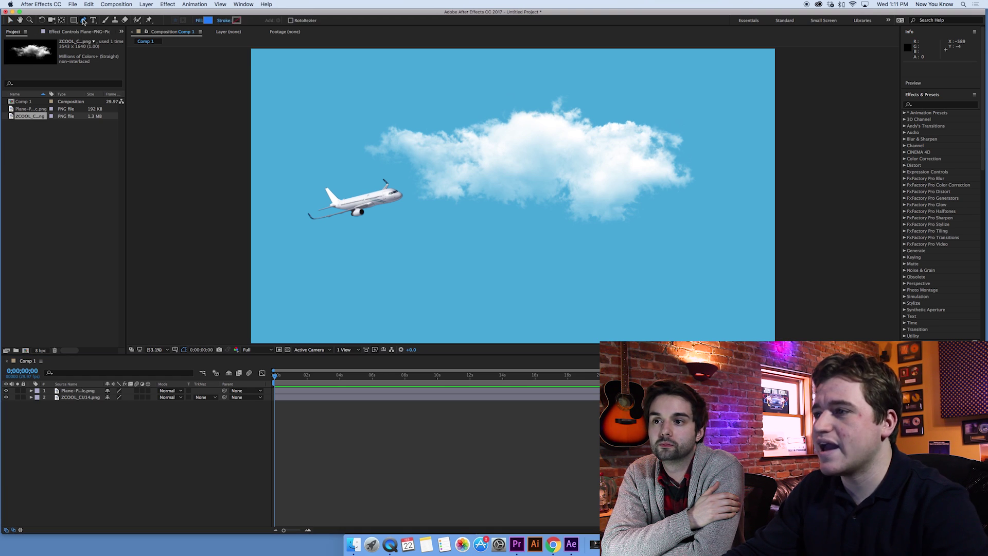
left_click(476, 137)
left_click_drag(509, 159, 516, 161)
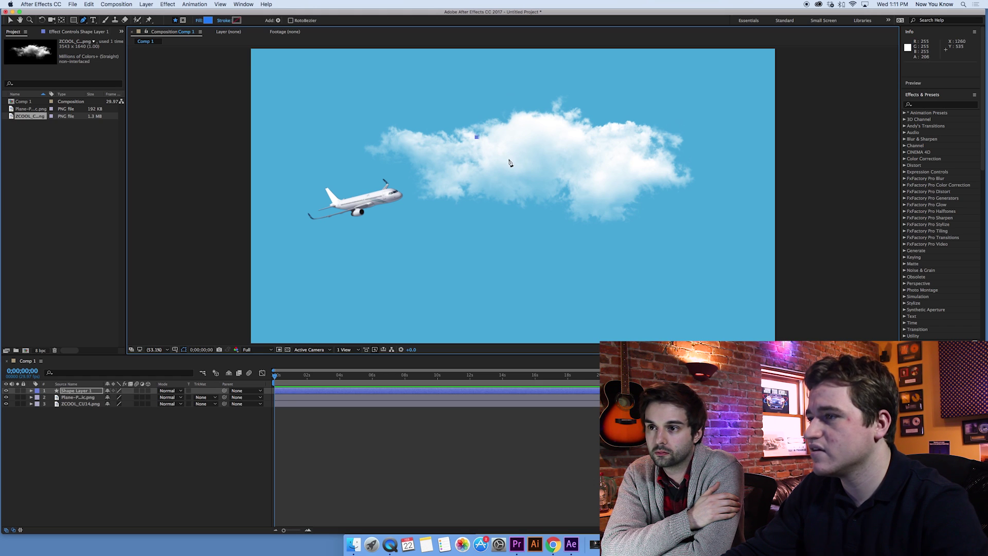
left_click(541, 170)
left_click(565, 178)
left_click_drag(600, 188, 606, 189)
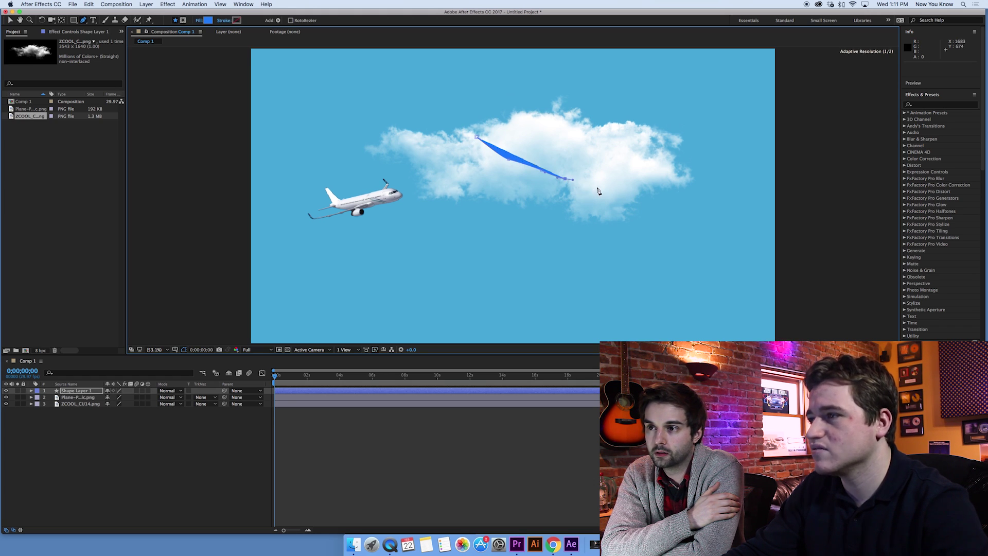
left_click(640, 172)
left_click(607, 134)
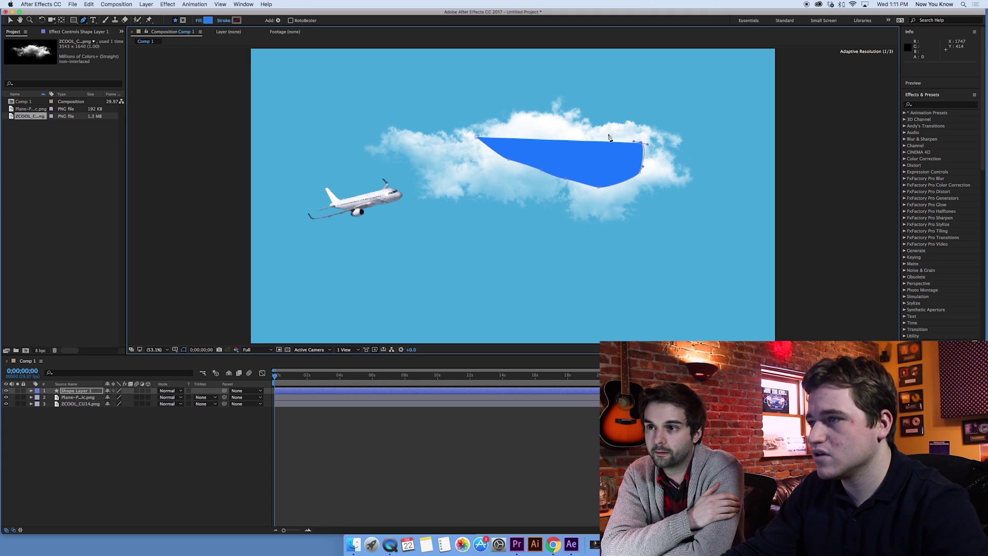
left_click(570, 125)
left_click(556, 118)
left_click_drag(529, 112, 576, 90)
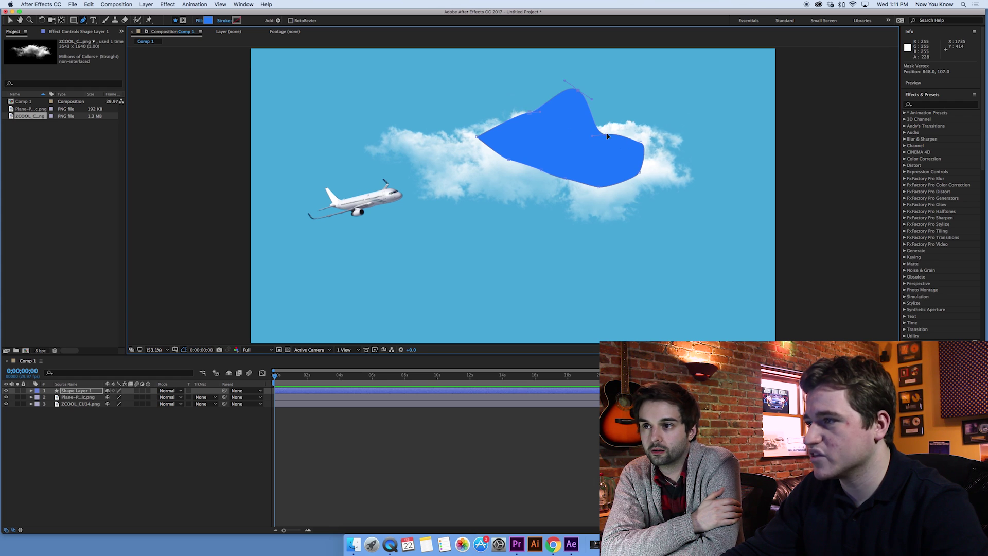
- Drag two top vertices of the blue shape upward to cover the cloud's top
left_click_drag(623, 142, 650, 78)
left_click_drag(525, 118, 495, 60)
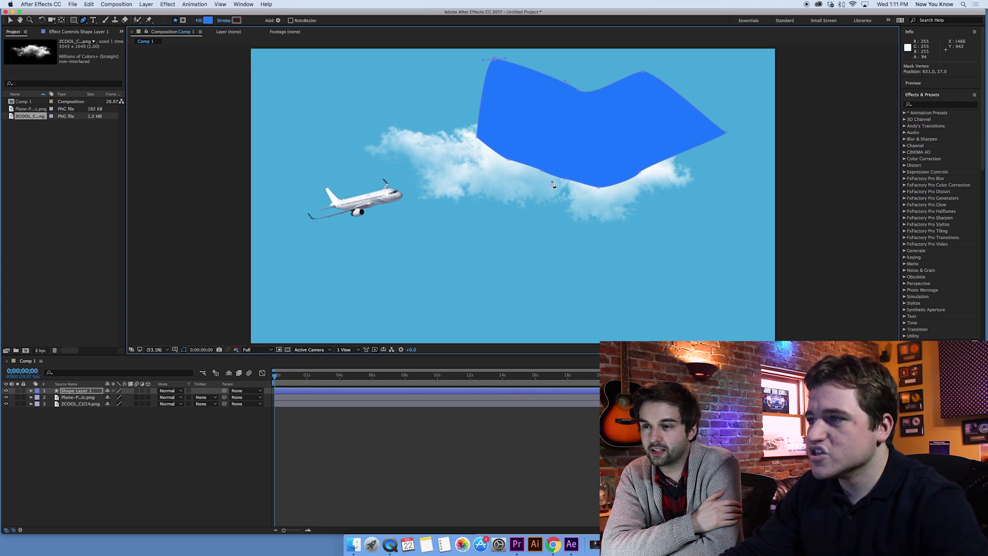
left_click(206, 466)
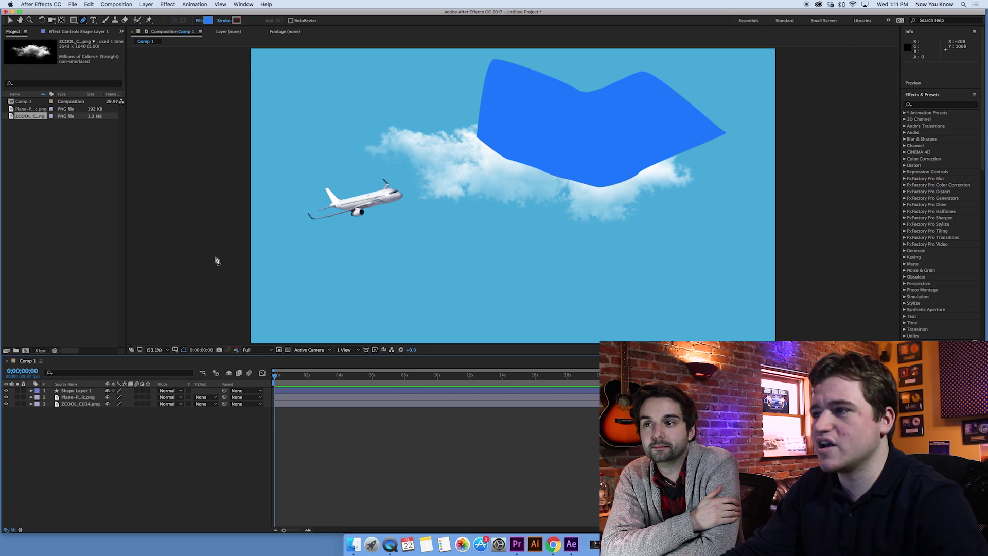
left_click(10, 21)
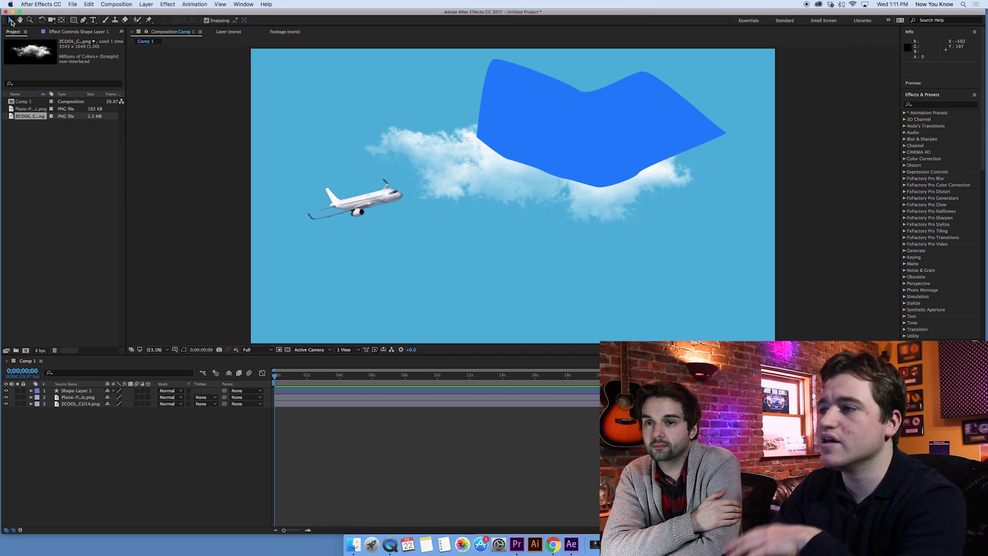
- Set the plane's Track Matte to Alpha Matte "Shape Layer 1" and drag the plane into the cloud
left_click(609, 122)
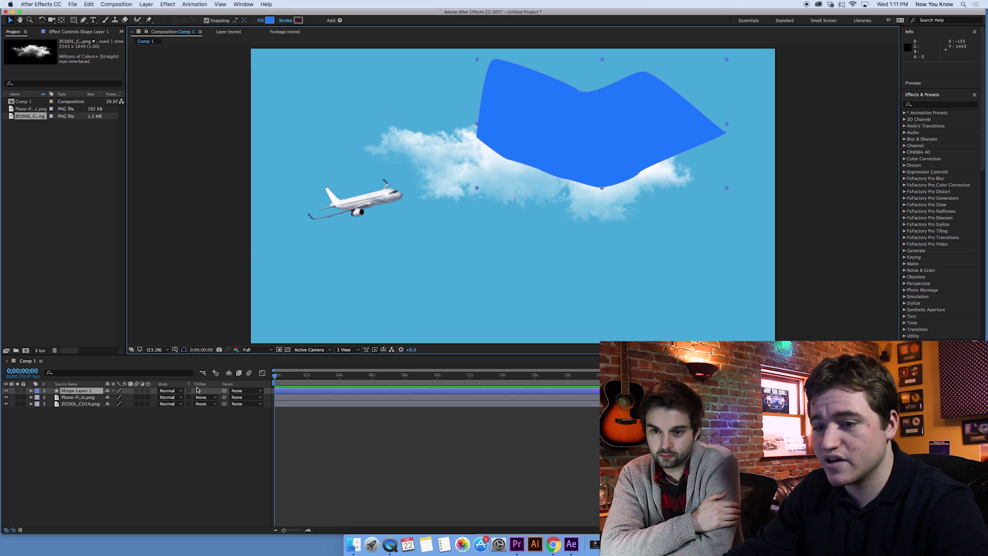
left_click(214, 398)
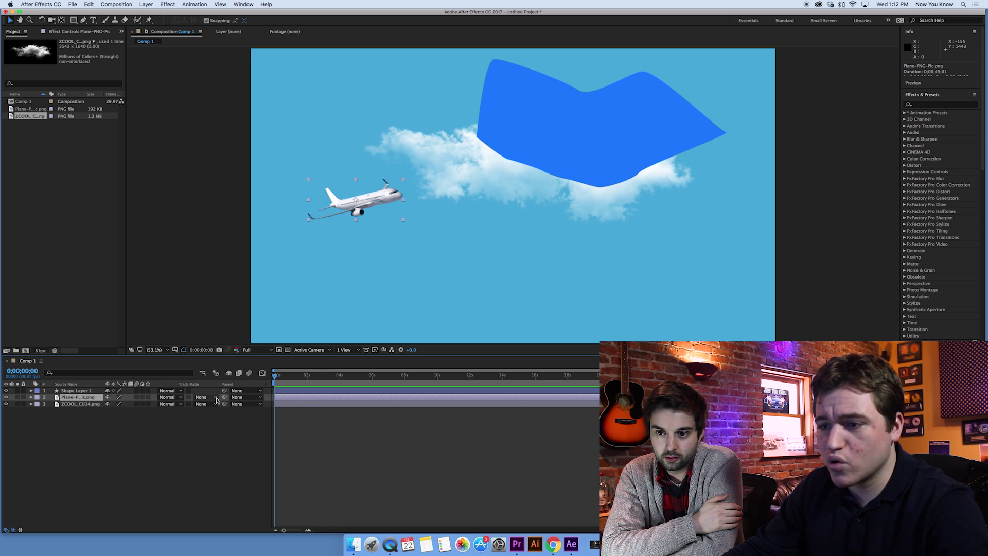
left_click(216, 398)
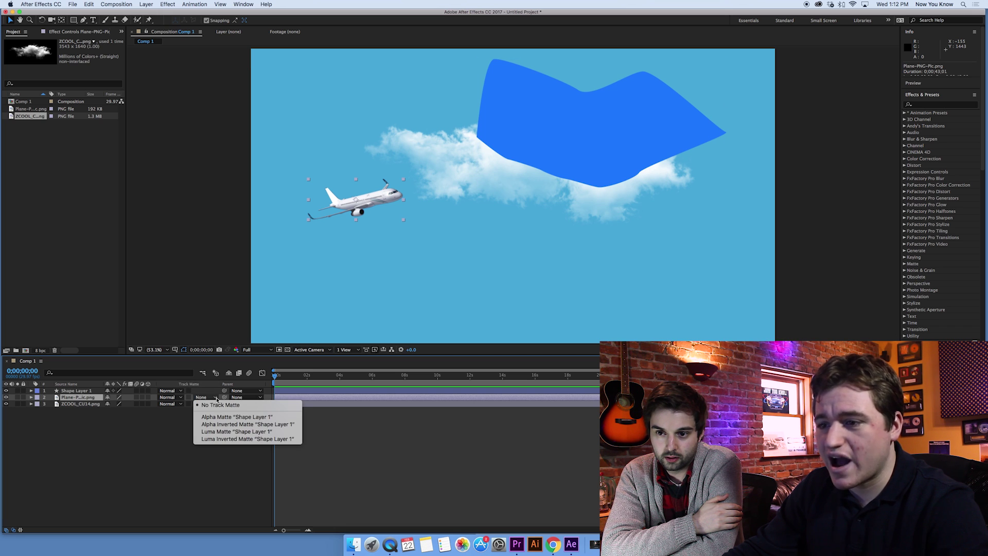
left_click(268, 418)
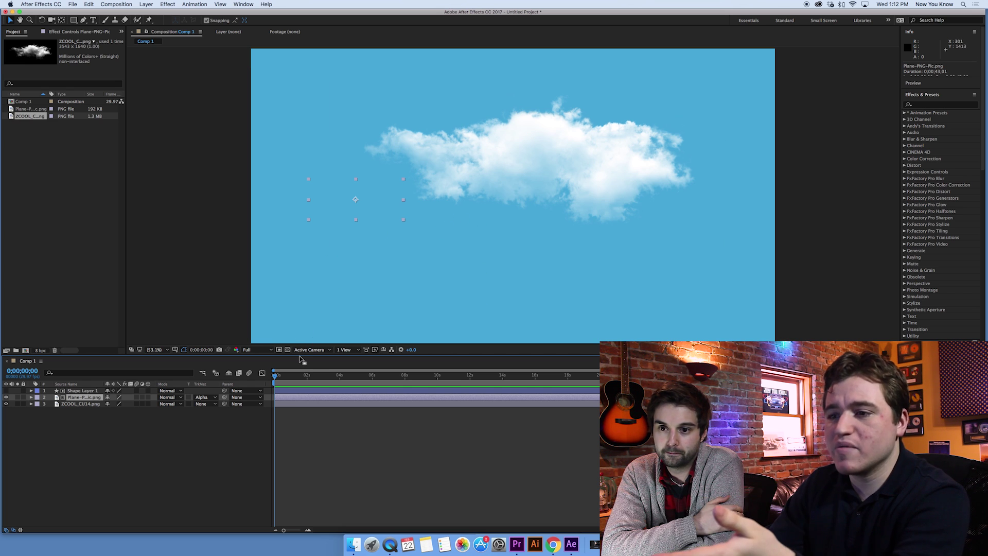
left_click_drag(356, 199, 528, 138)
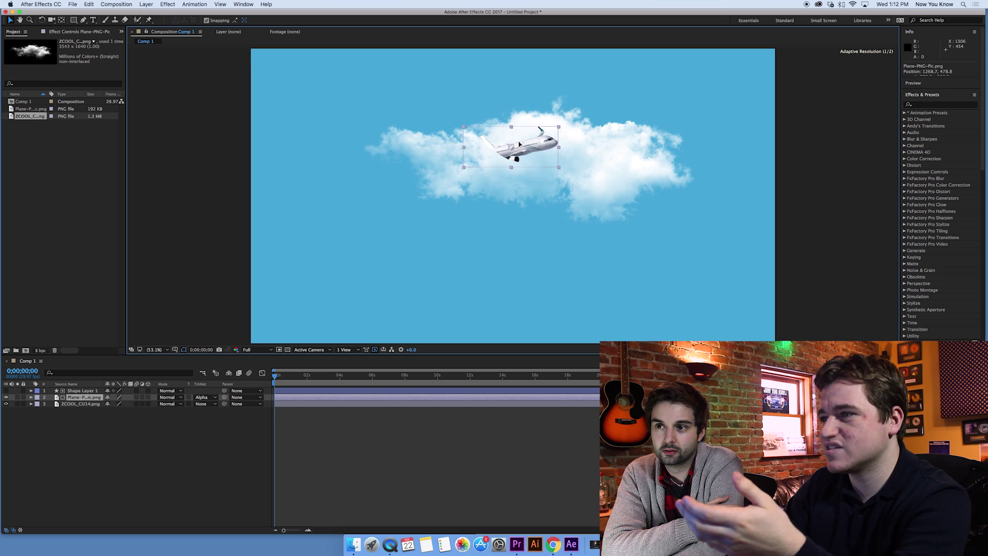
- Switch the plane to Alpha Inverted Matte "Shape Layer 1" and park it at the cloud's left edge
left_click(207, 398)
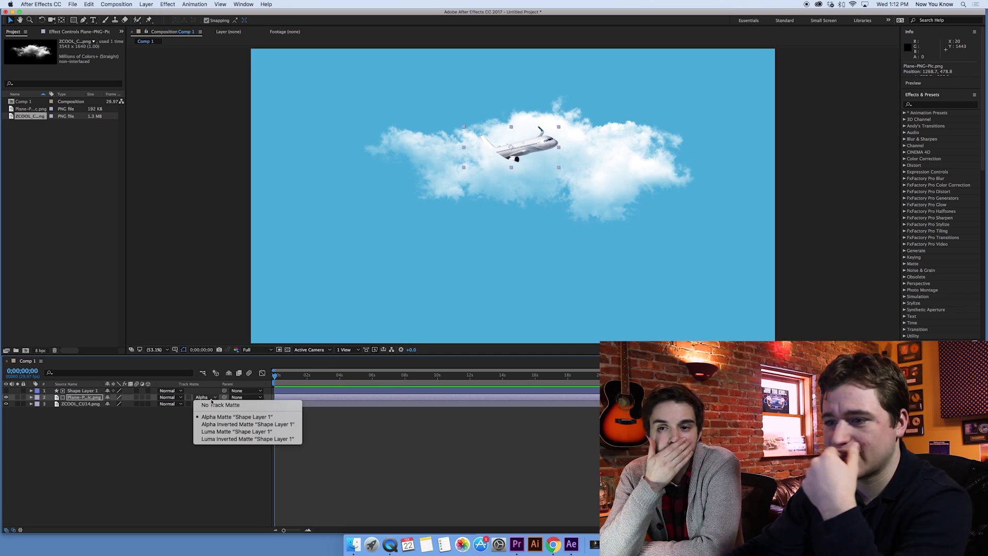
left_click(256, 426)
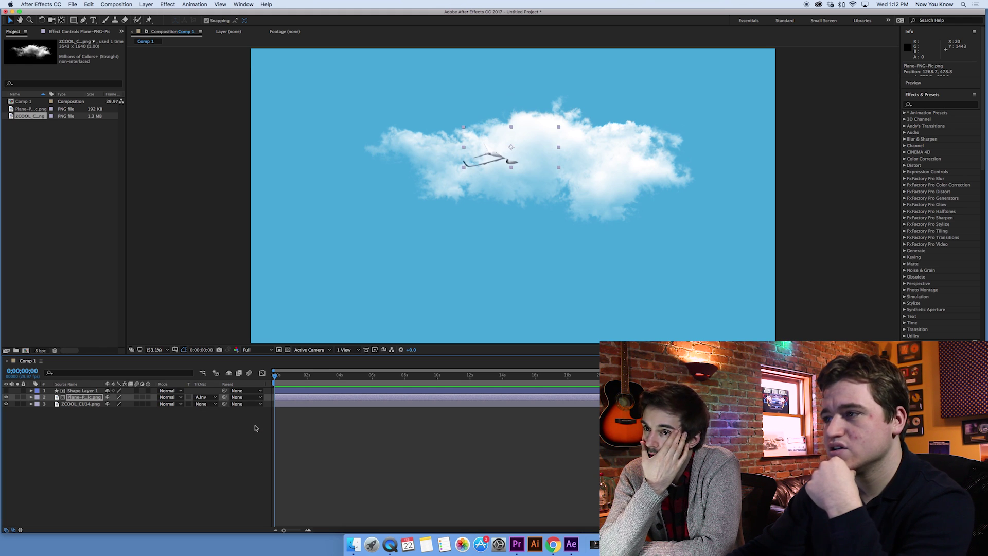
left_click_drag(474, 162, 396, 213)
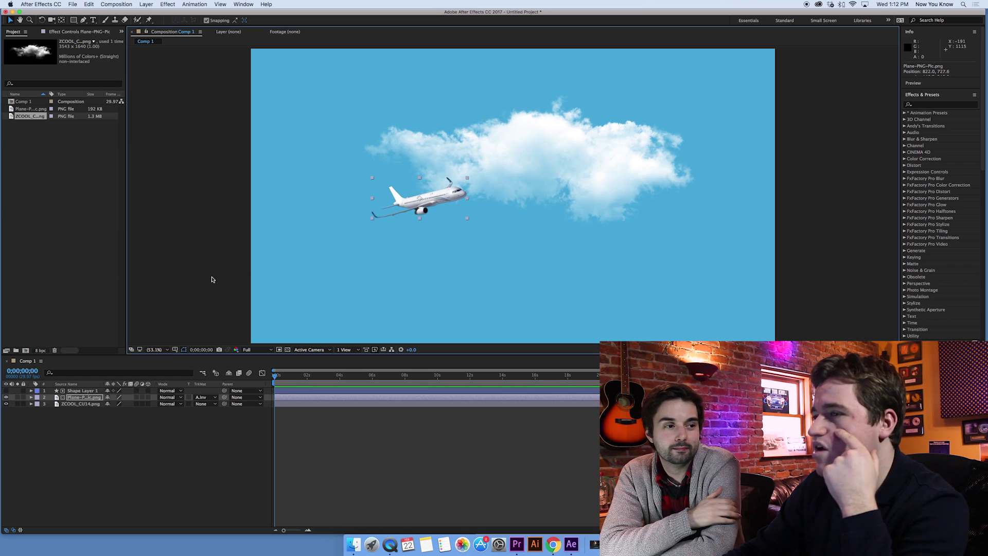
mouse_move(452, 206)
left_mouse_down()
mouse_move(551, 158)
mouse_move(442, 202)
left_mouse_up()
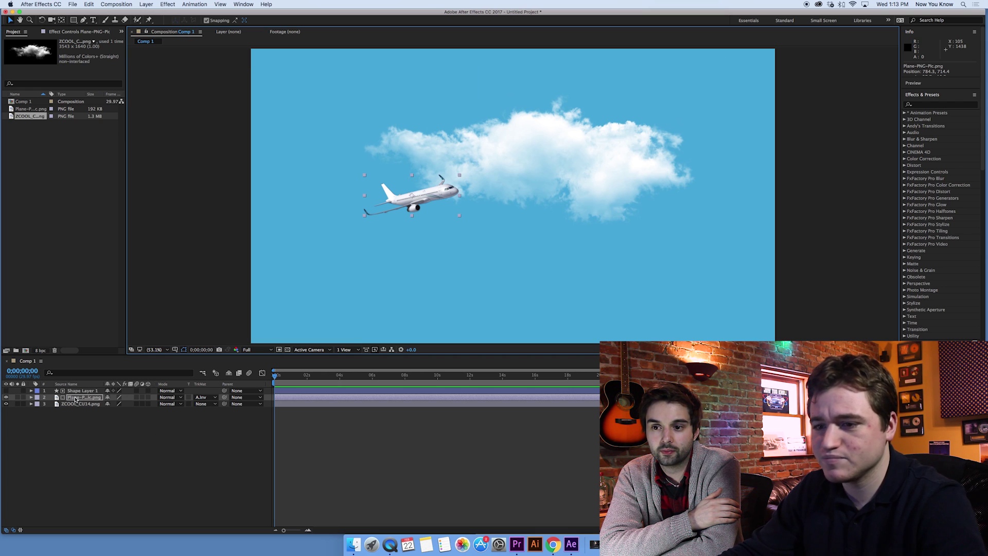
- Keyframe the plane's Position at 0;00;06;13 inside the cloud at 1712.3, 399.6
key("p")
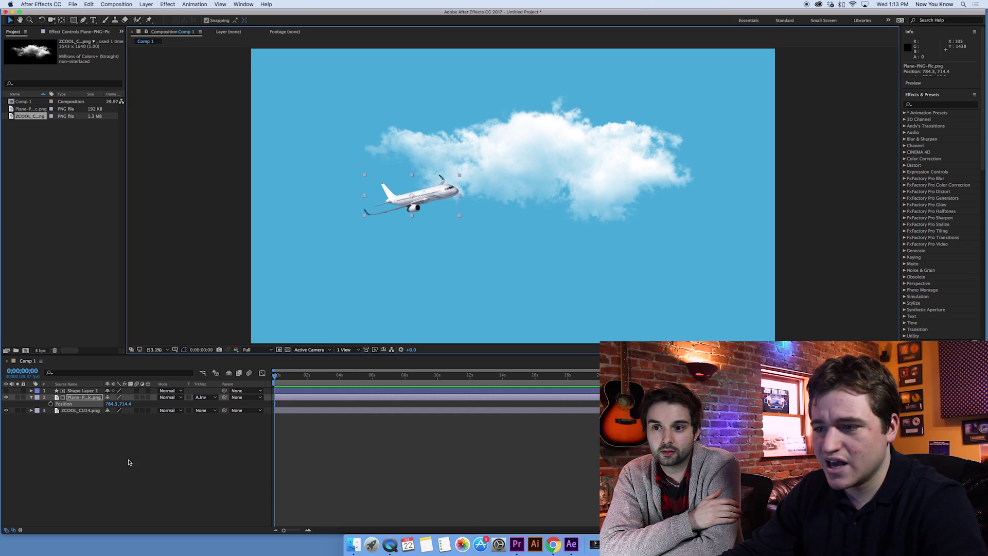
left_click(50, 404)
left_click_drag(276, 374, 378, 381)
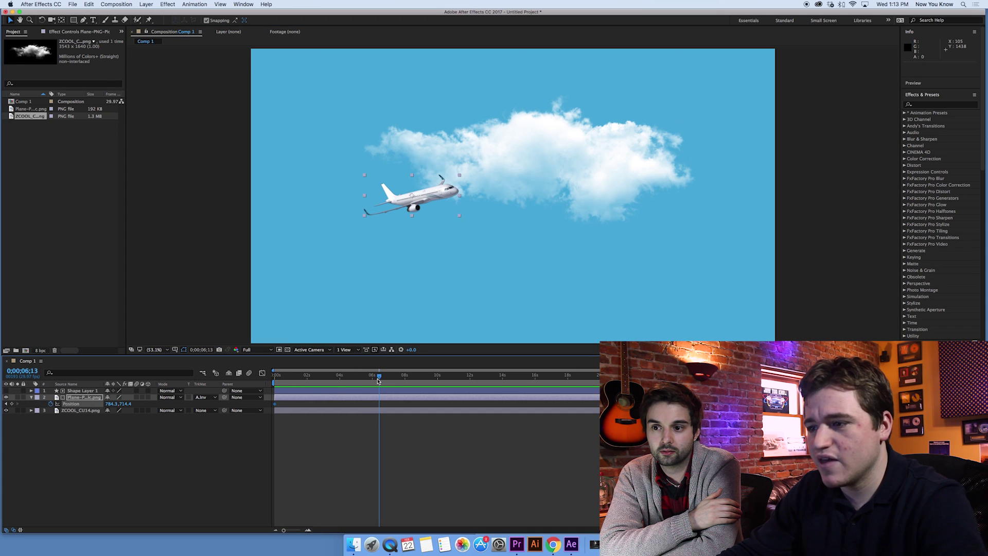
left_click_drag(413, 209, 603, 145)
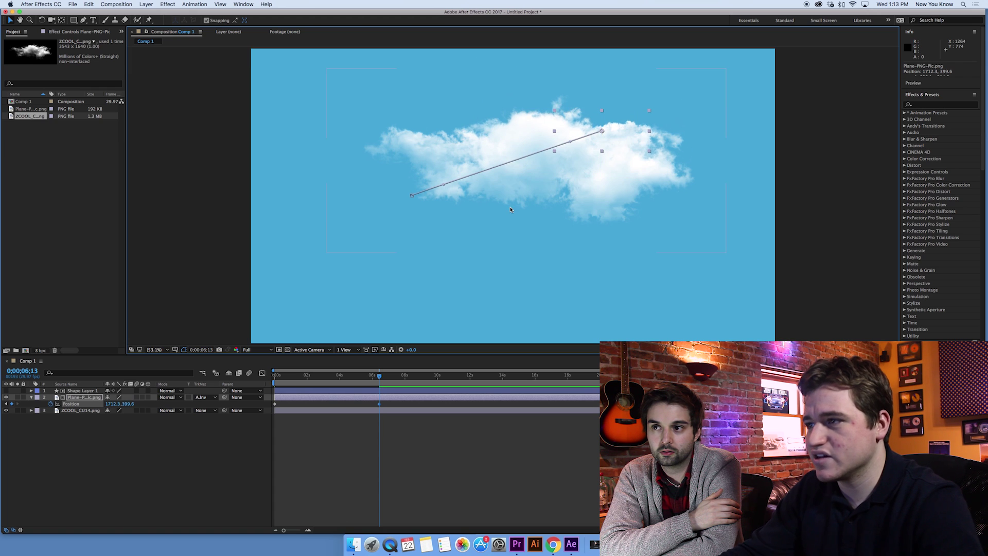
- Set the plane's starting position at 0;00 to 371.7, 868.9 lower left, then play the animation
left_click_drag(372, 377, 274, 375)
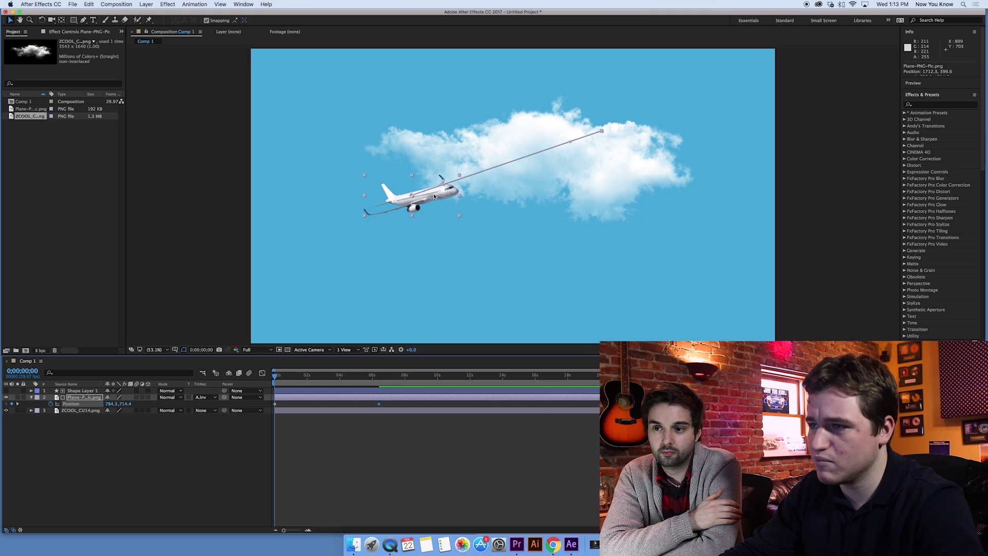
left_click_drag(434, 196, 349, 227)
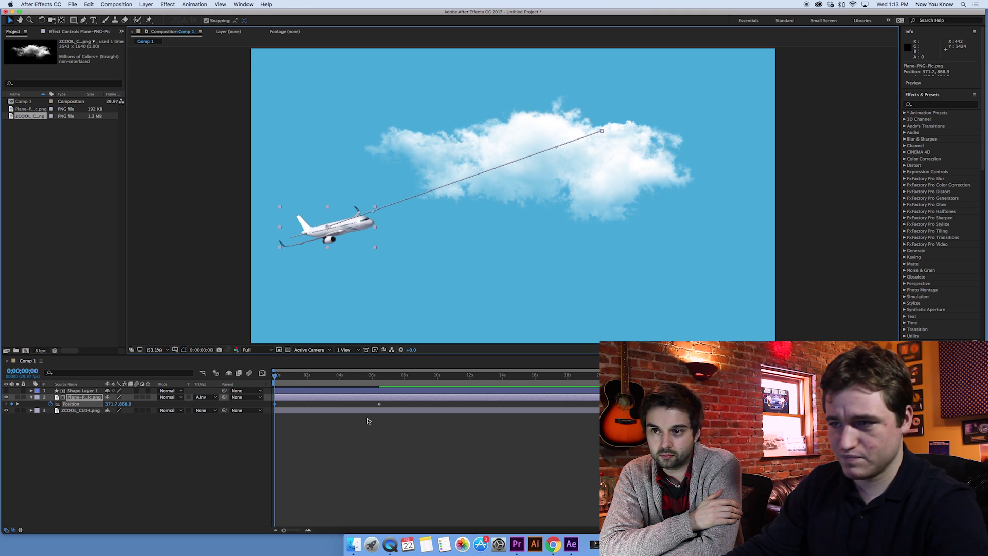
left_click_drag(319, 238, 399, 213)
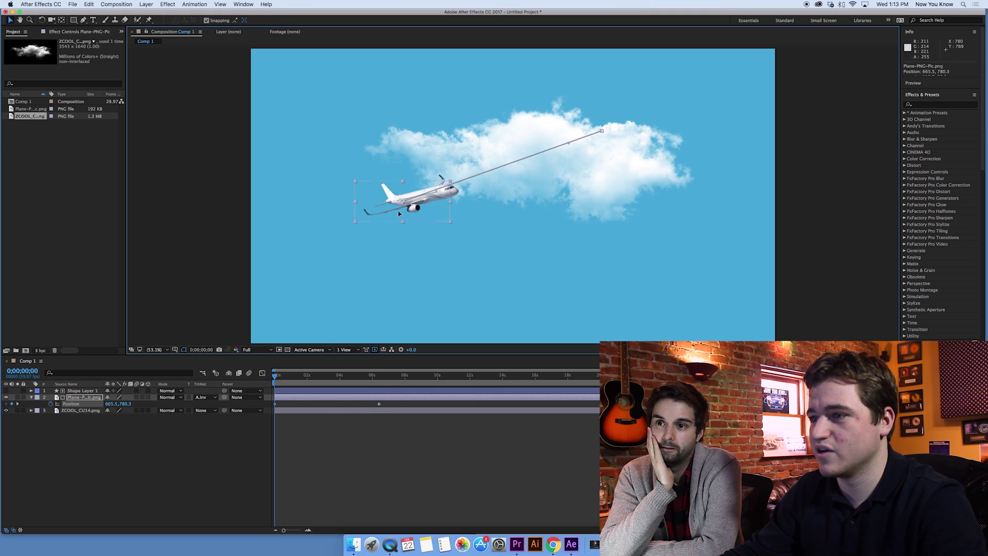
key("super+z")
left_click(346, 443)
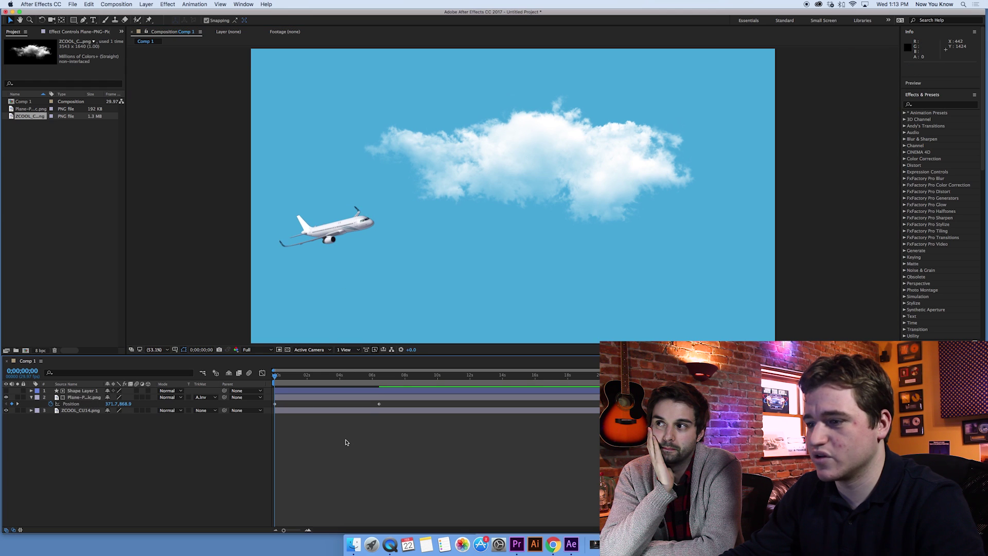
key("space")
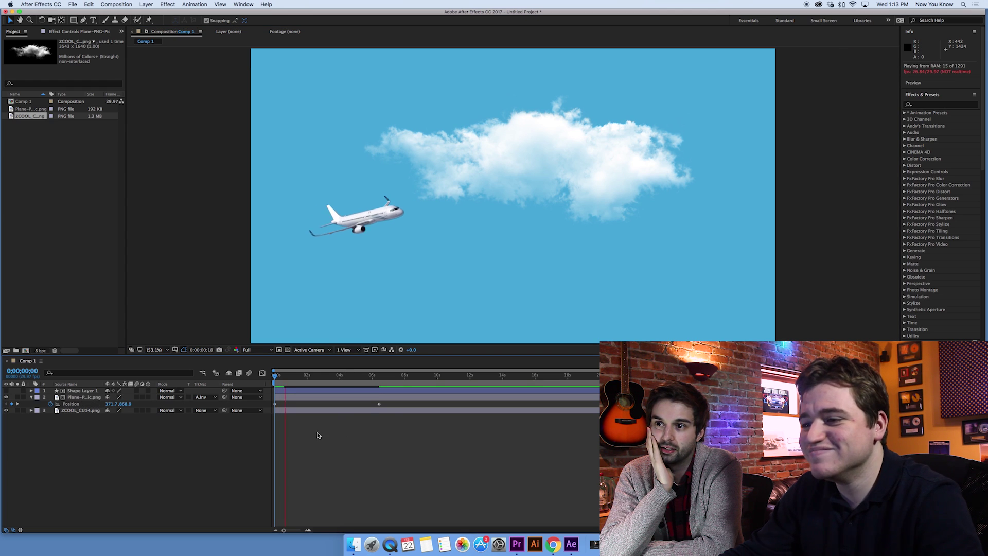
- Move the end Position keyframe to about 4;18, nudge the first keyframe, and preview
left_click(376, 404)
left_click_drag(374, 408, 349, 407)
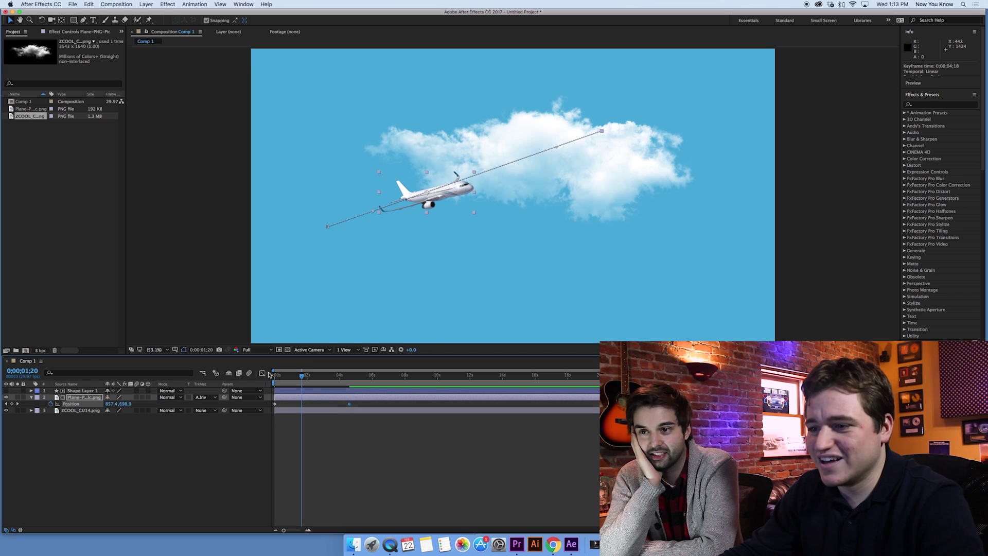
left_click_drag(276, 404, 279, 379)
key("space")
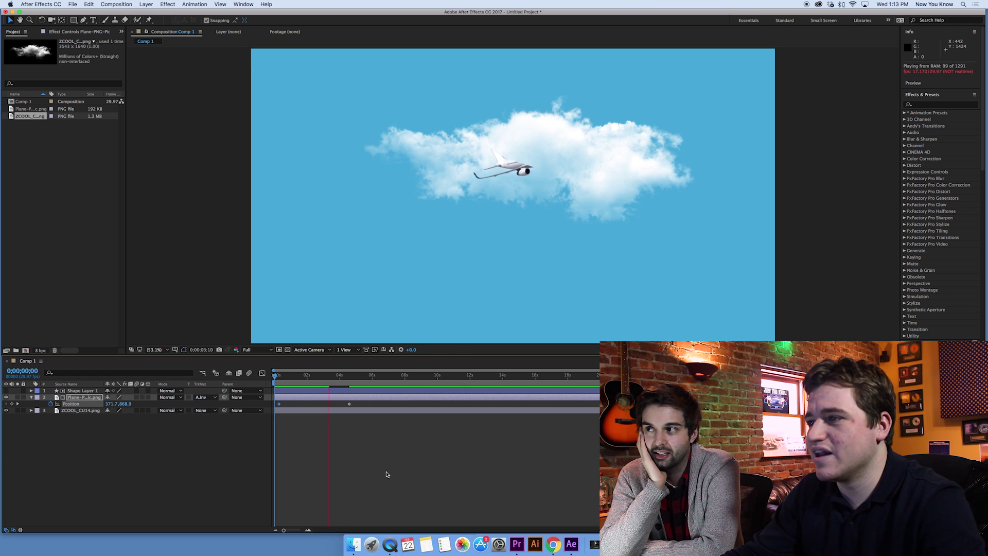
key("space")
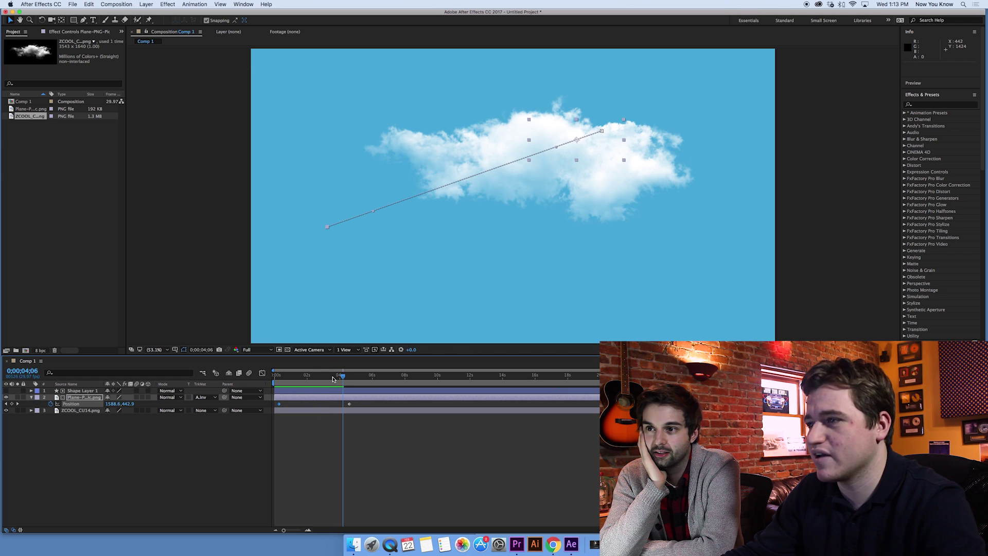
- Scrub to 0;00;02;25 to check the plane entering the cloud's left side
mouse_move(333, 380)
left_mouse_down()
mouse_move(307, 376)
mouse_move(321, 374)
left_mouse_up()
left_click(465, 451)
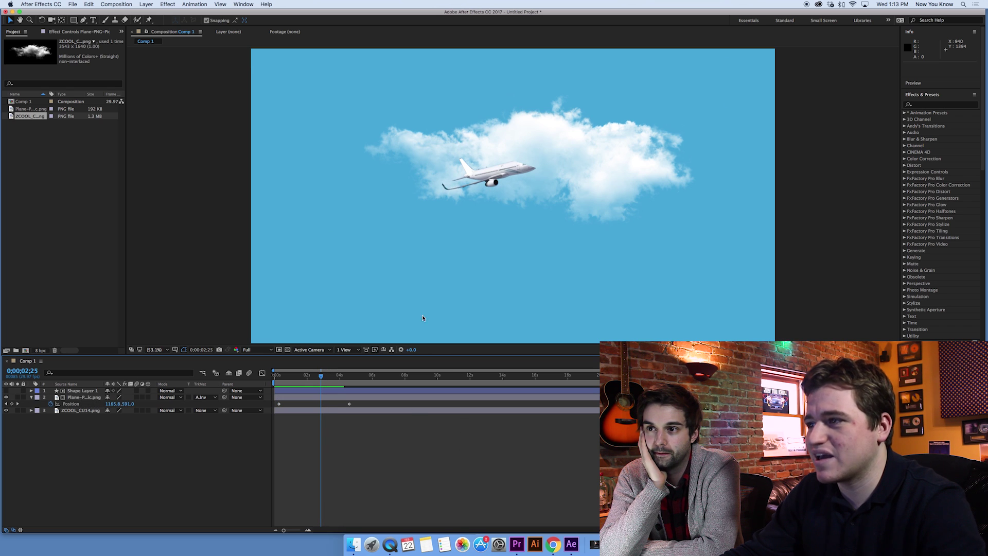
left_click(573, 165)
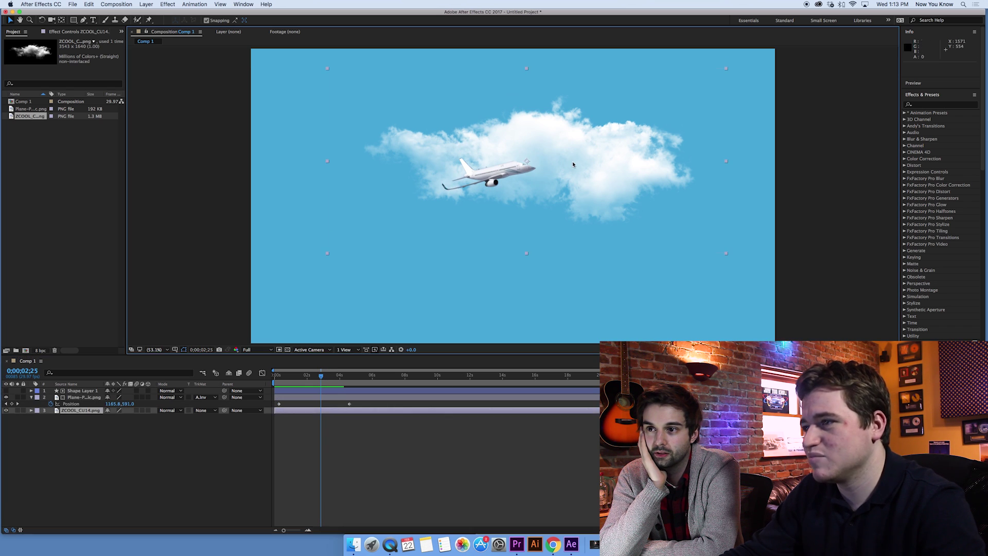
left_click(523, 425)
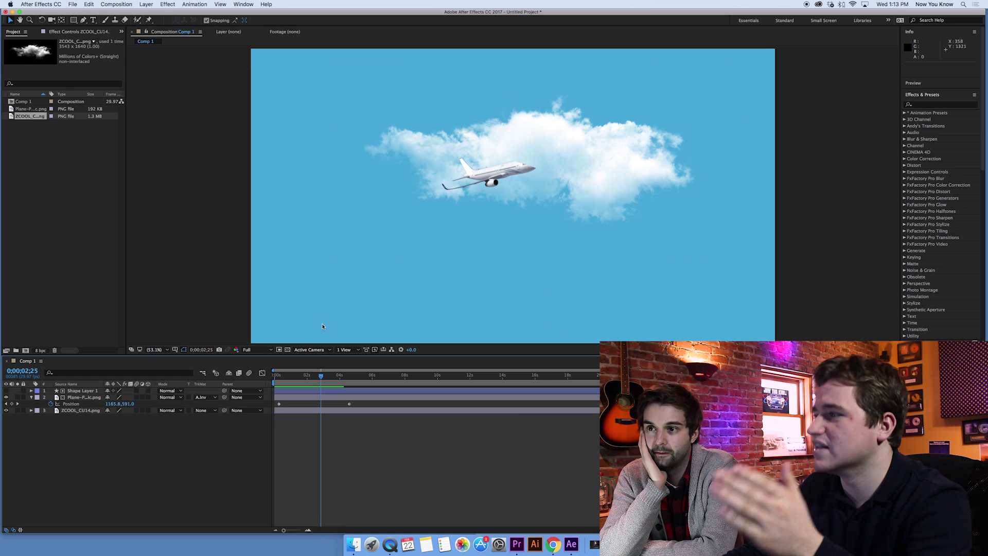
left_click(939, 104)
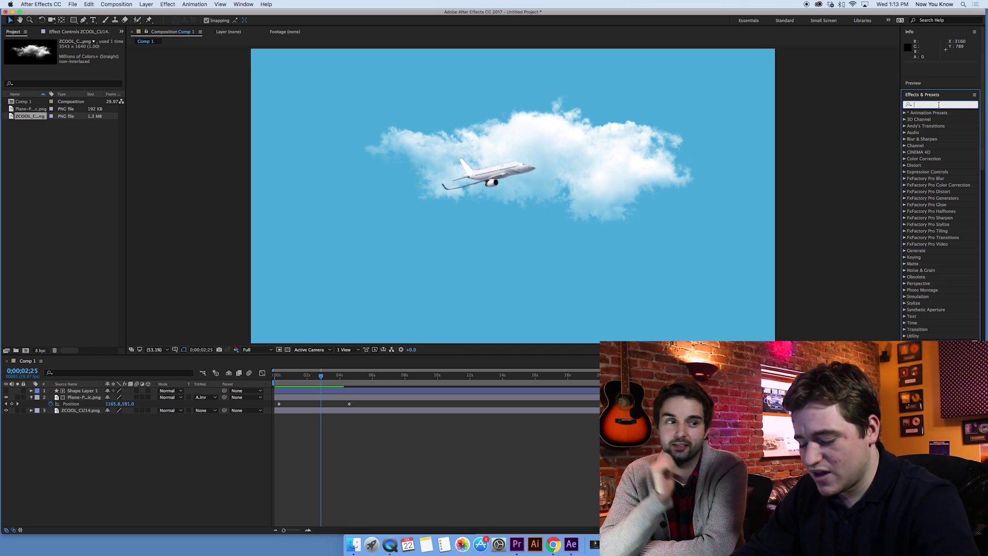
- Apply Fast Blur with Blurriness 73 to Shape Layer 1 and preview the plane's softened entry
type("fast")
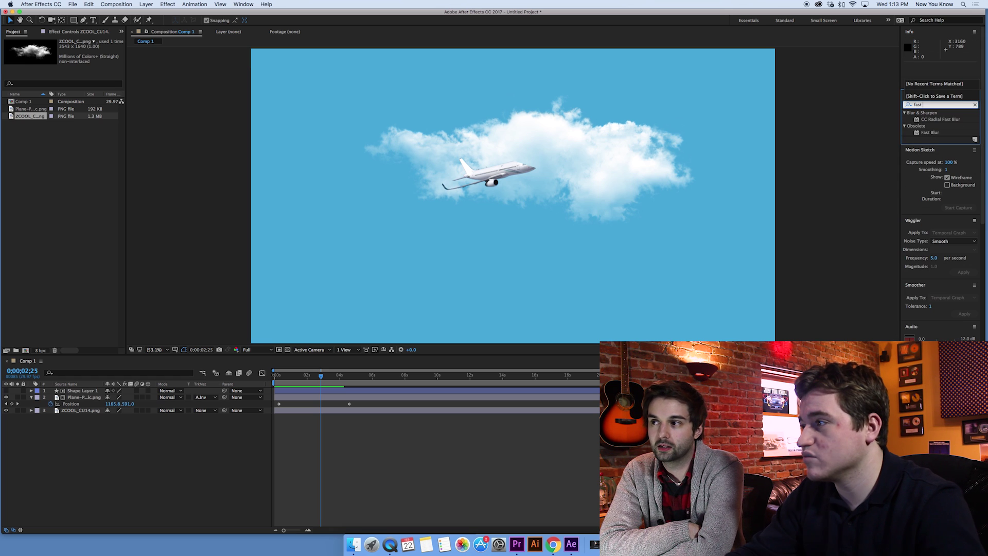
left_click_drag(958, 132, 89, 393)
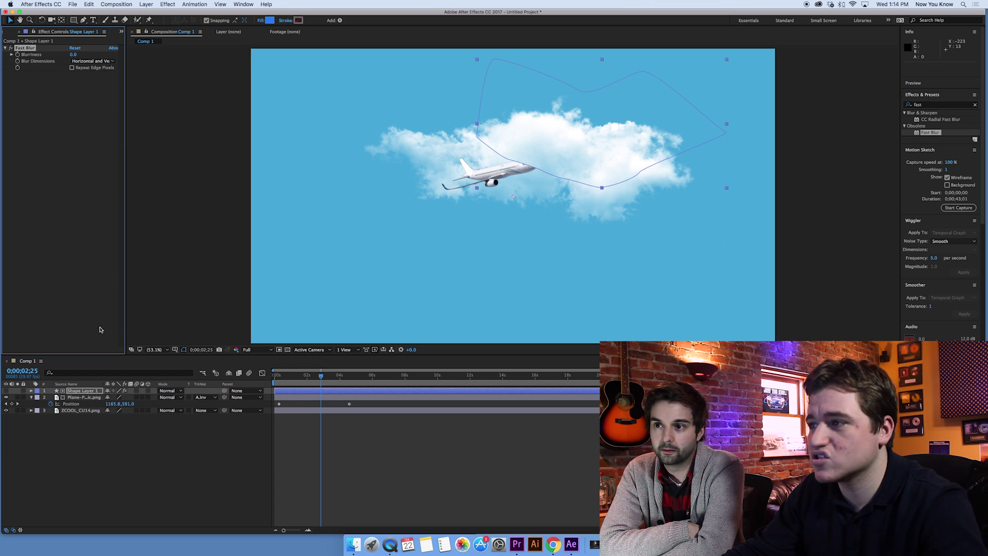
left_click_drag(73, 54, 100, 54)
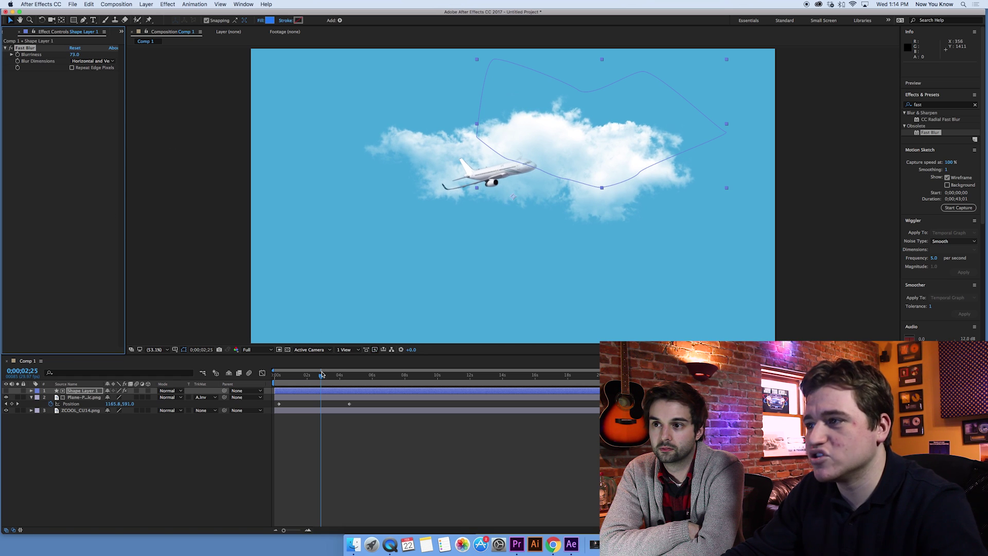
mouse_move(322, 375)
left_mouse_down()
mouse_move(346, 375)
mouse_move(312, 381)
left_mouse_up()
left_click(426, 447)
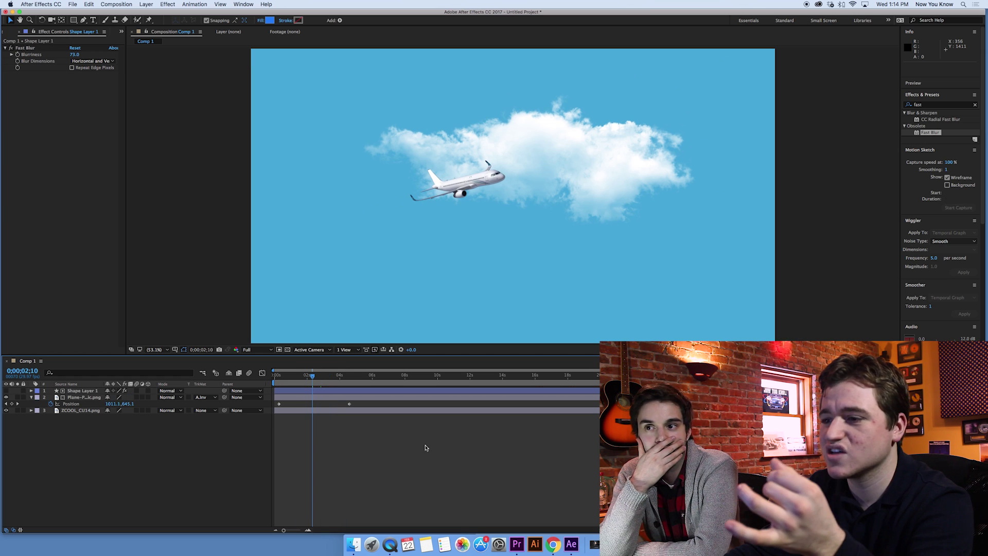
left_click(348, 404)
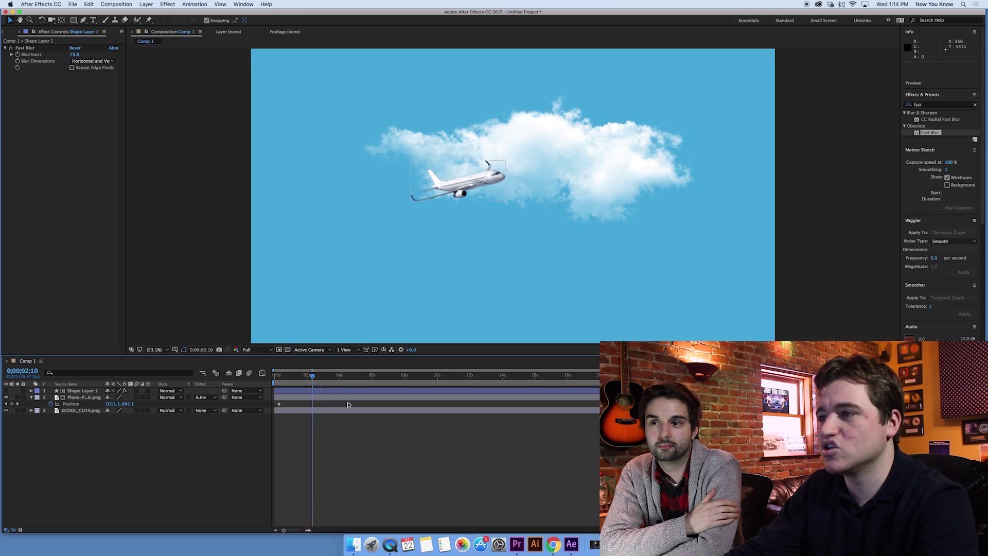
left_click_drag(312, 377, 308, 382)
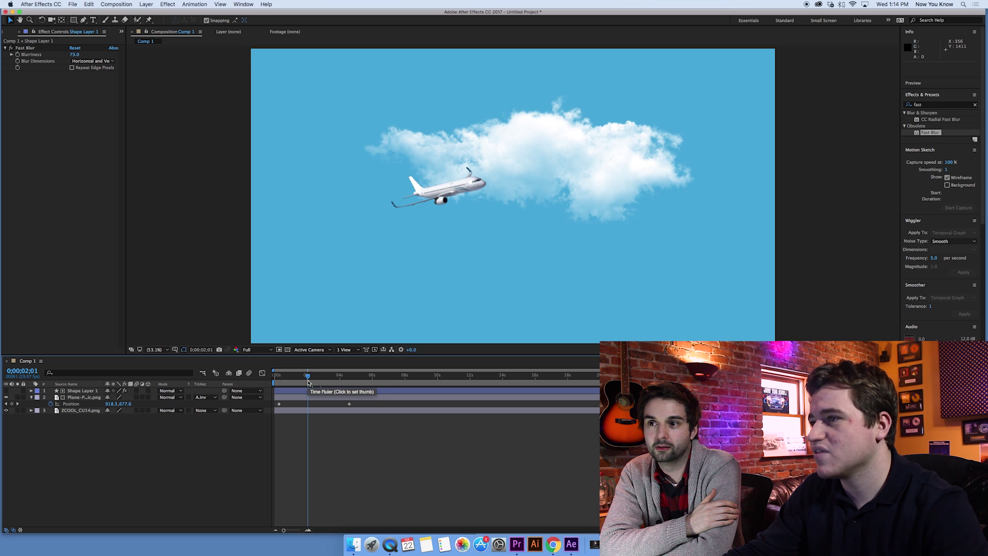
key("space")
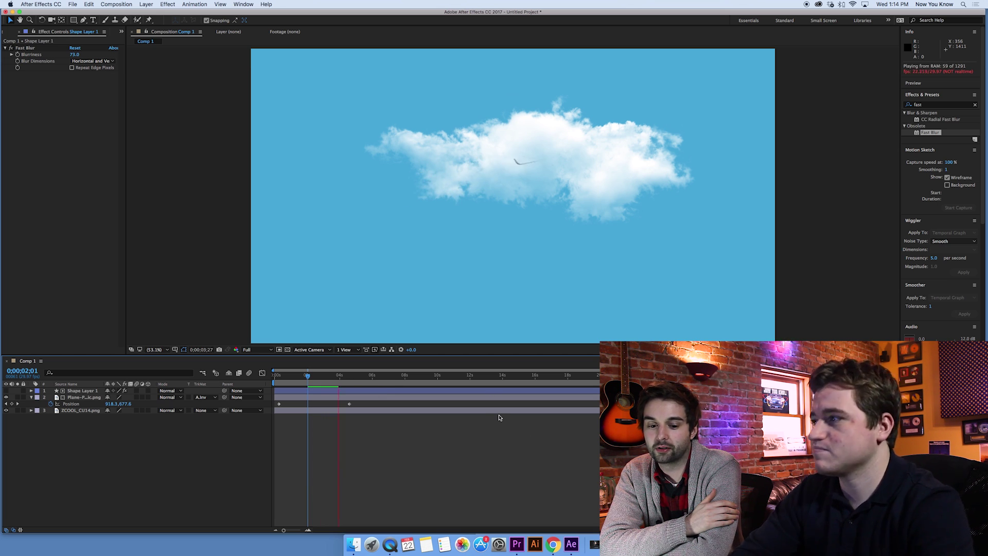
- Stop the preview of the plane vanishing into the cloud
key("space")
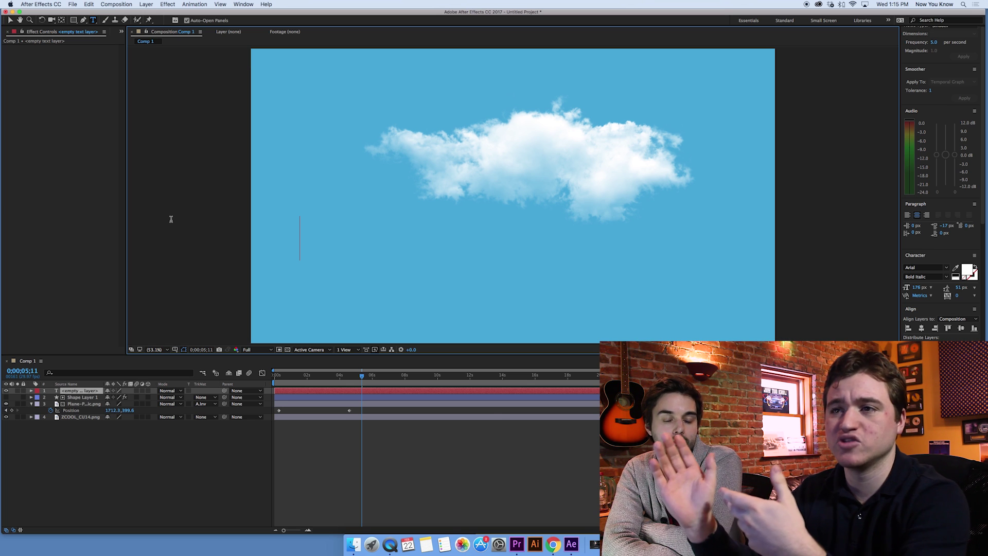
- Search Google Images in Chrome for 'atm machine png'
left_click(553, 544)
scroll(591, 302, "up", 15)
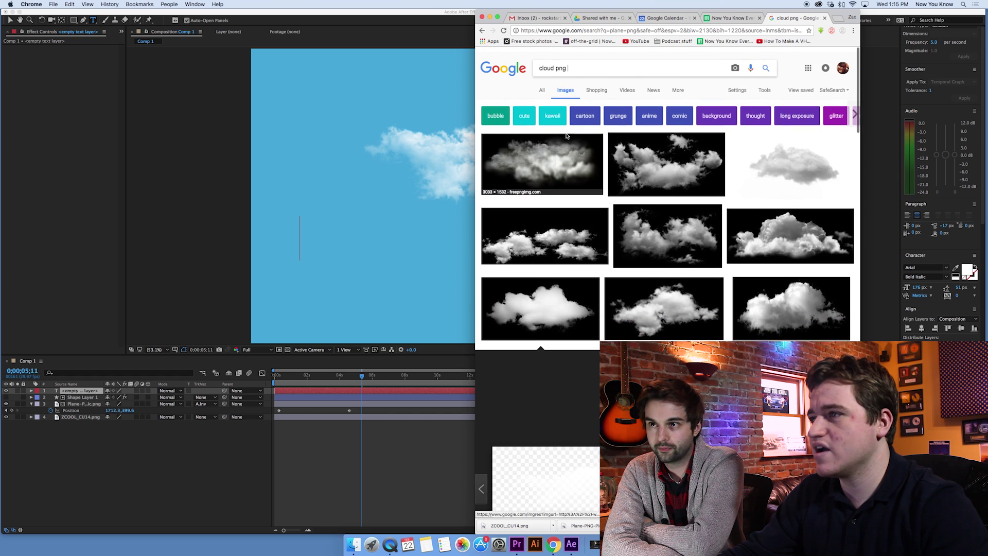
type("at")
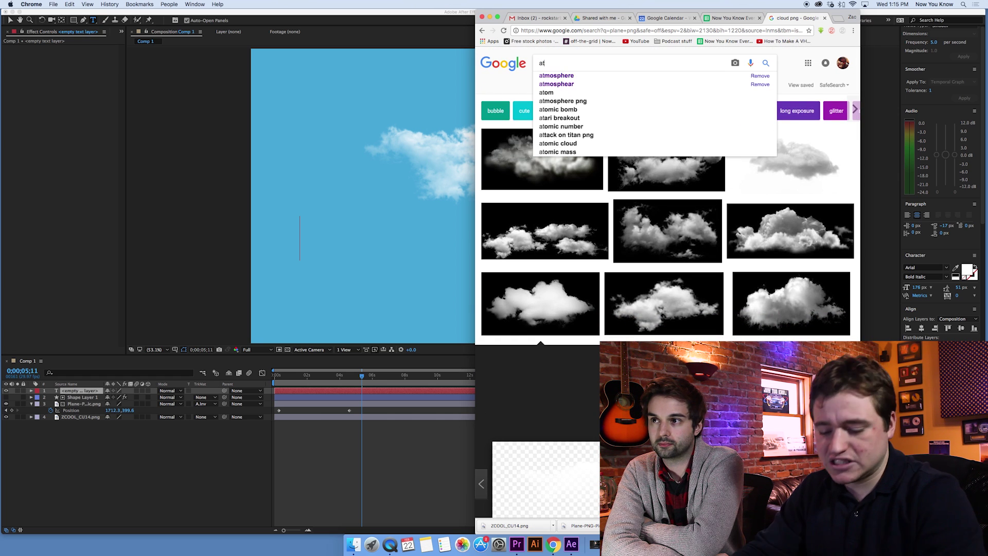
type("m machine pong")
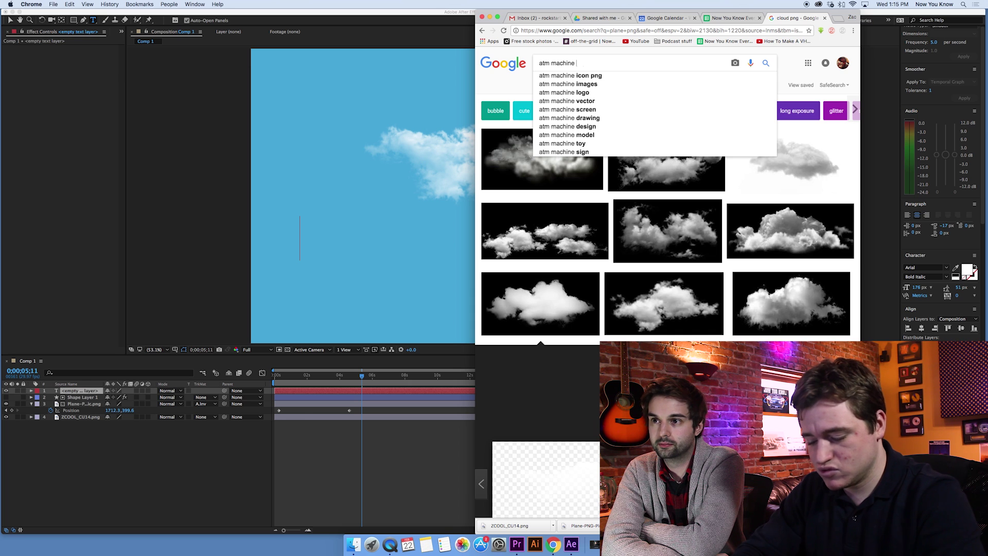
key("BackSpace")
key("BackSpace")
type("ng")
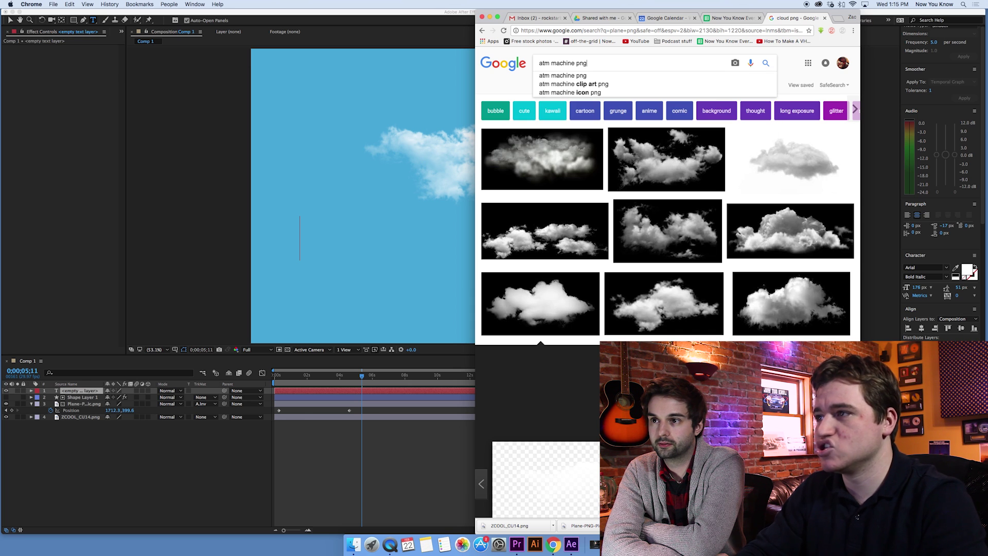
key("Return")
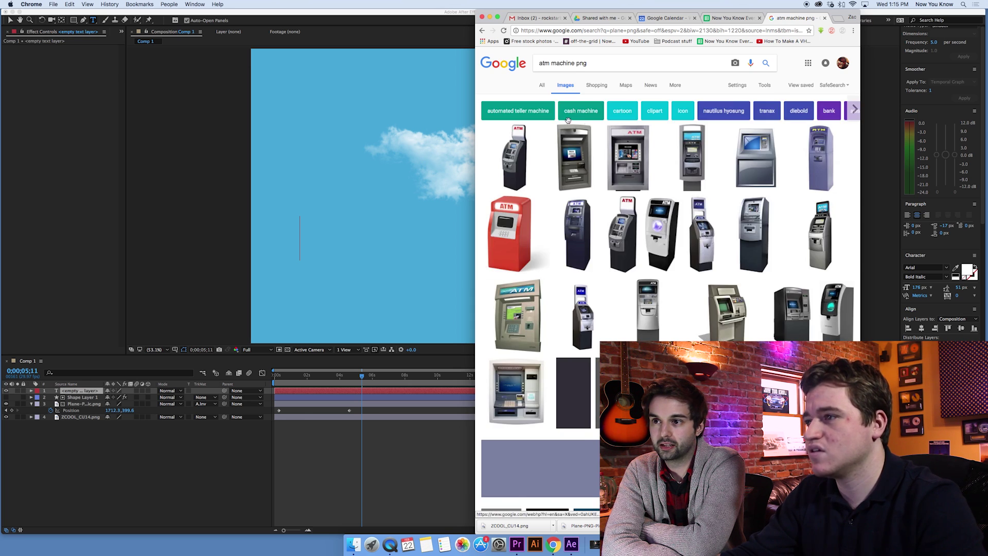
- Save the first ATM image result and drag the downloaded file into the After Effects project
left_click(518, 163)
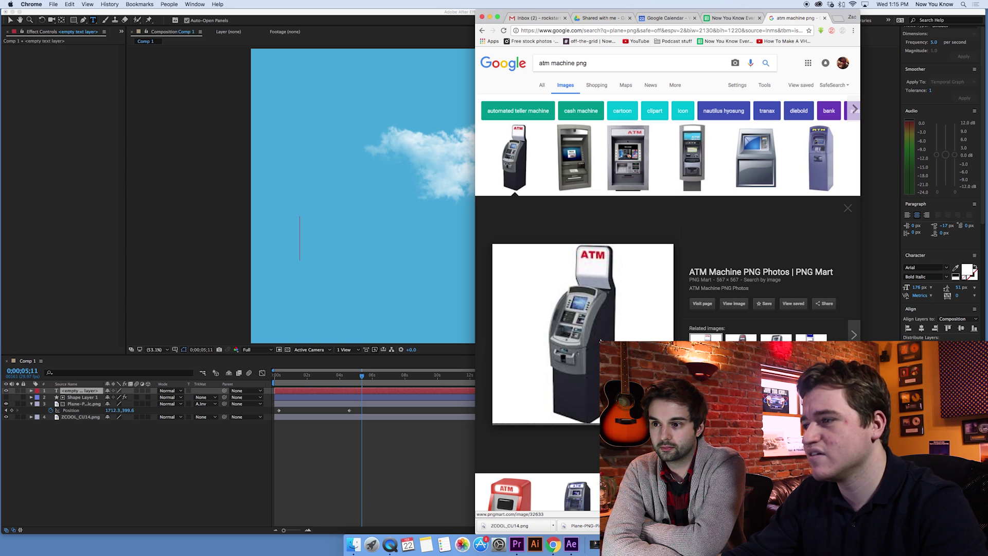
right_click(592, 295)
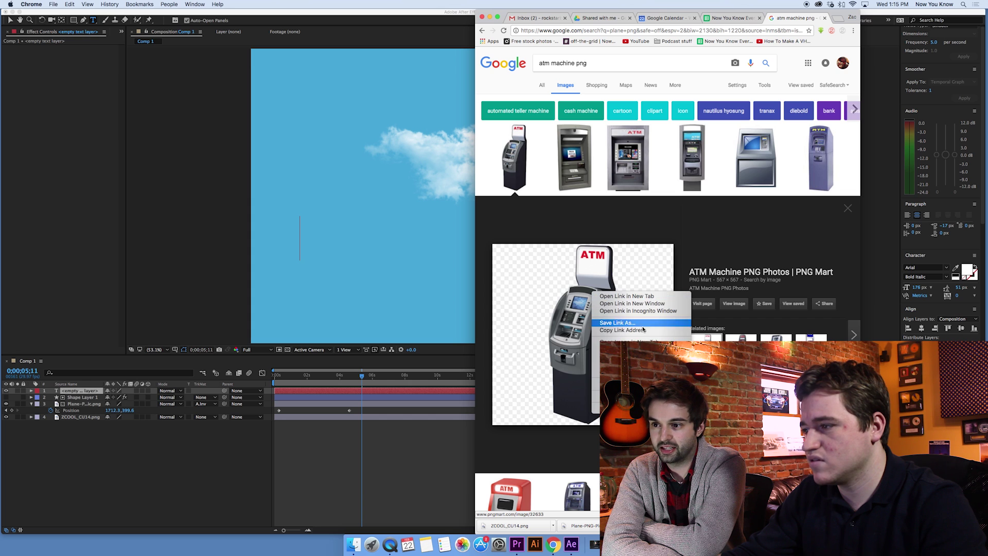
left_click(597, 350)
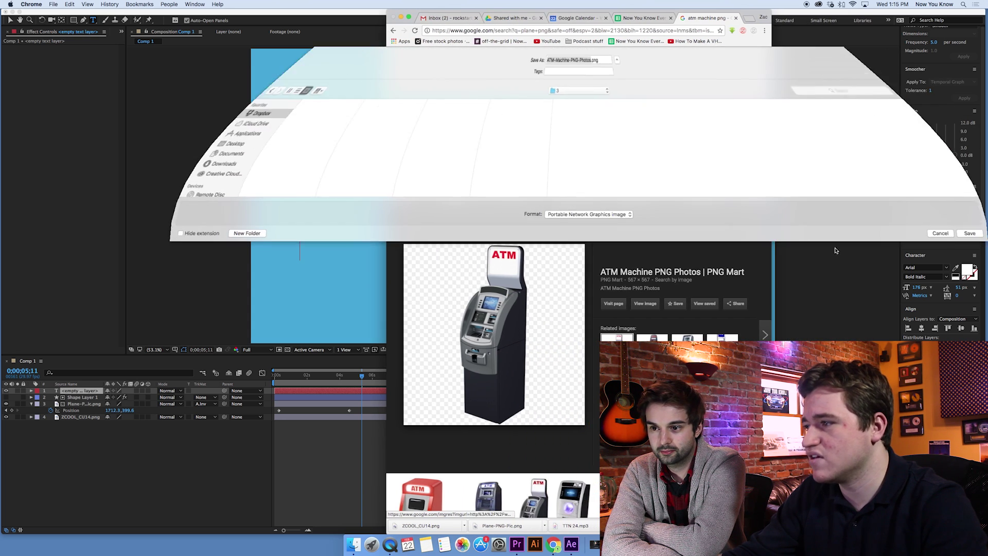
key("Return")
left_click_drag(515, 526, 59, 151)
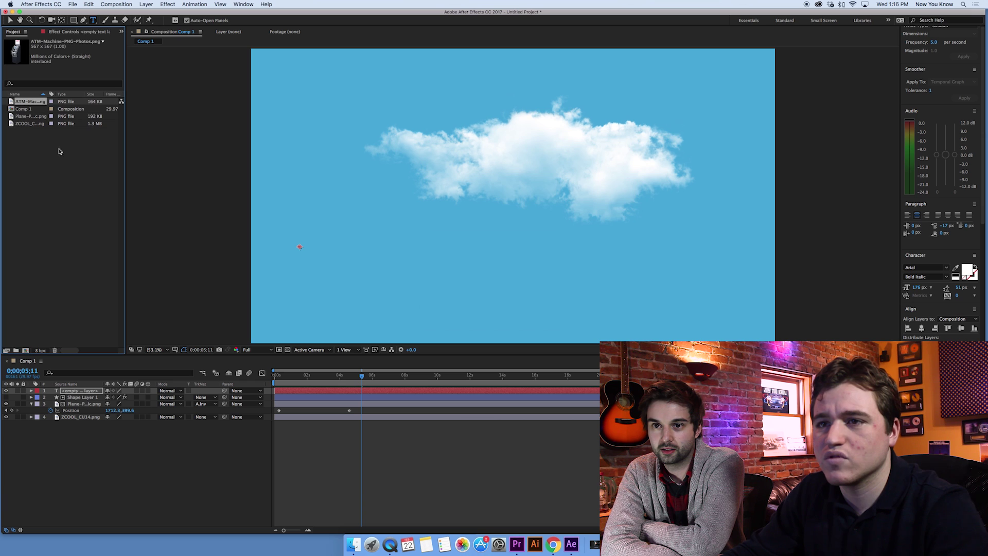
- Add the ATM image to the composition and move it to the frame's right edge
left_click(86, 187)
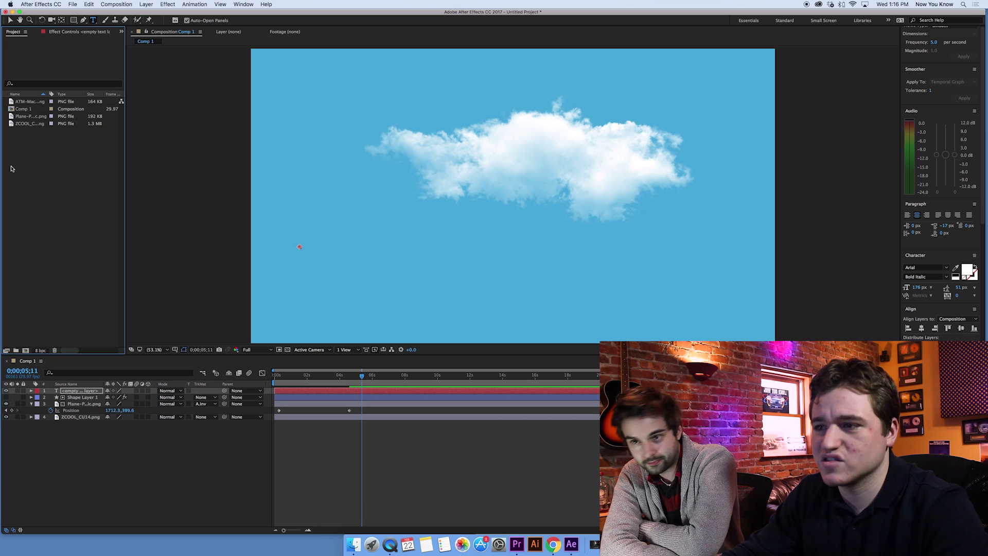
left_click_drag(23, 105, 562, 440)
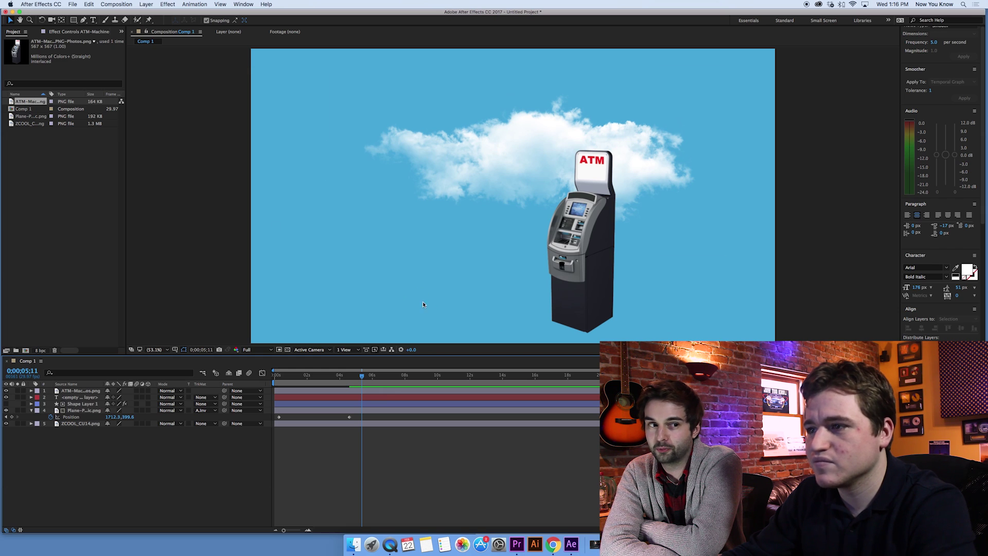
left_click(266, 242)
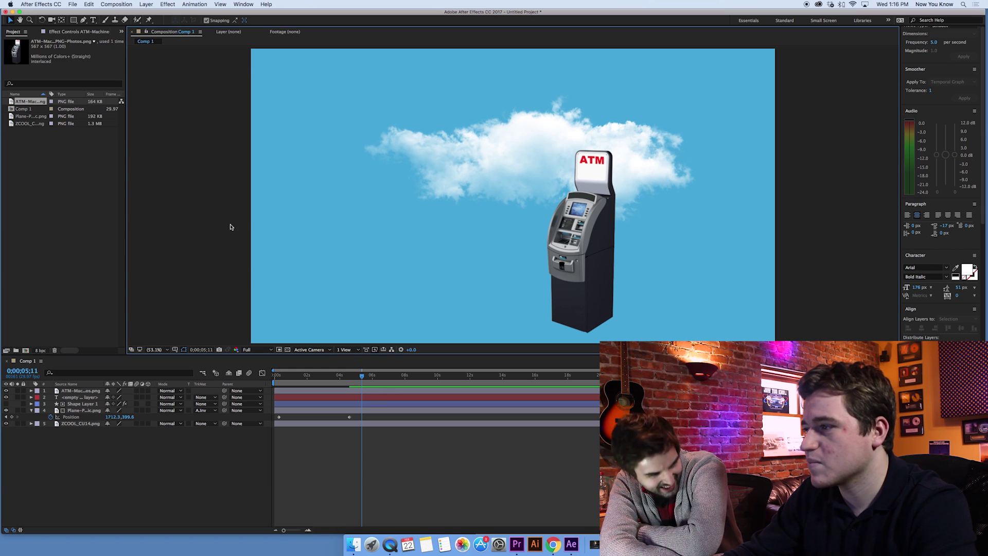
left_click(586, 262)
left_click_drag(600, 229, 711, 234)
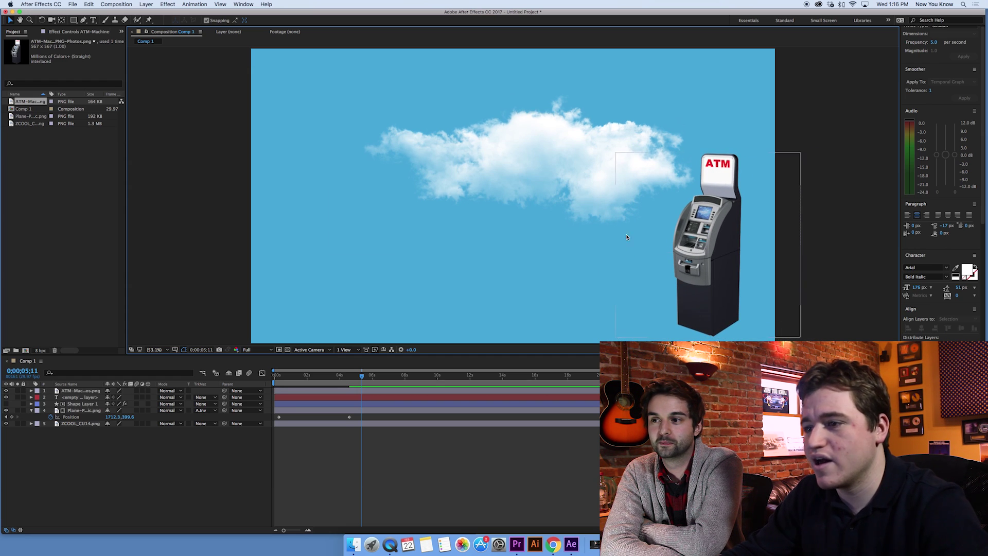
- Start a text layer at the lower left and begin typing 'The government is…'
key("super+t")
left_click(298, 300)
type("The")
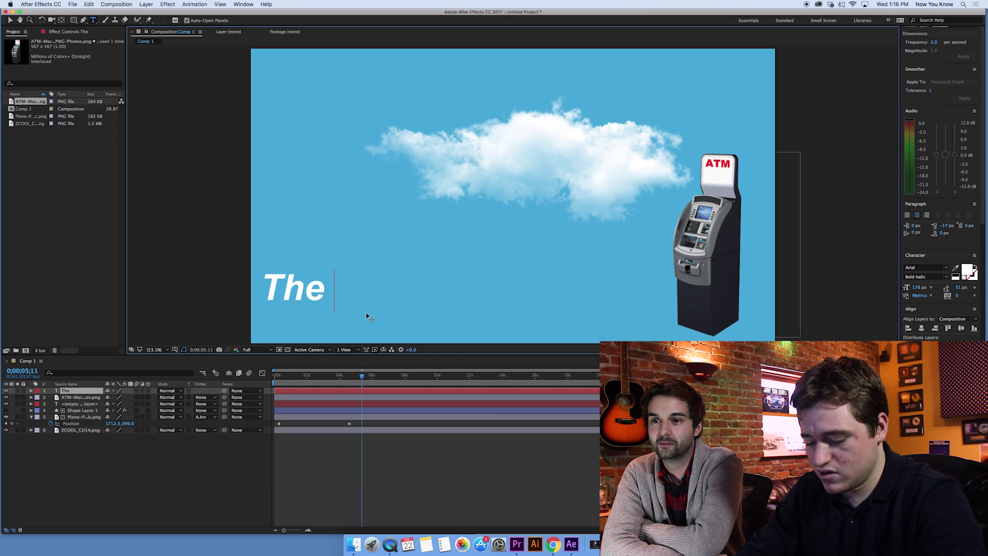
type(" government ")
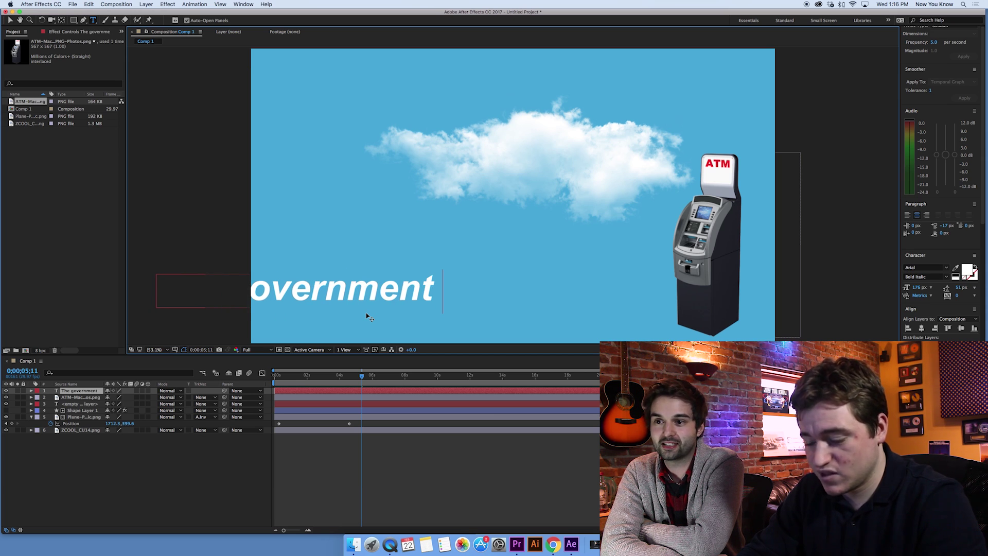
type("is mont")
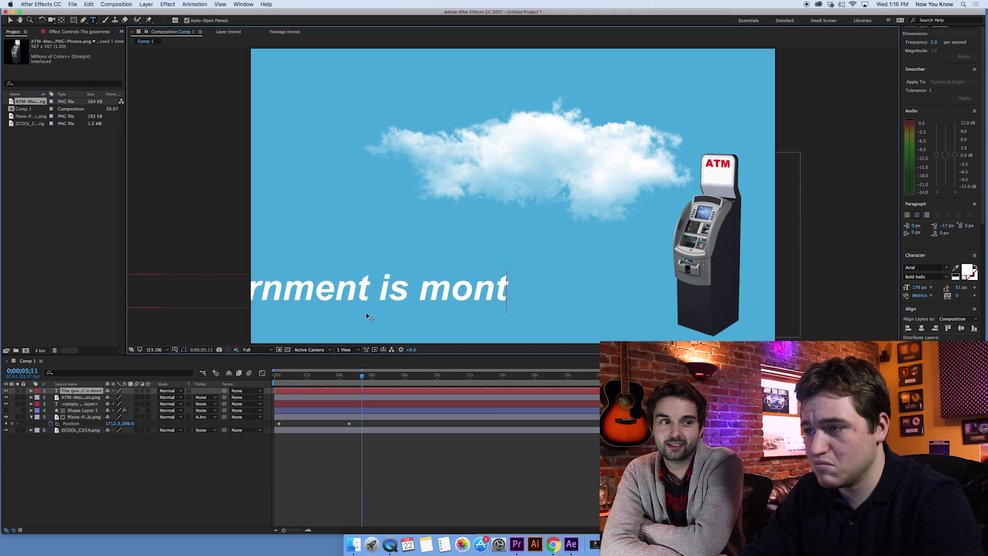
- Finish the slogan as 'The government is watching you.' and scale the text down to fit
key("BackSpace")
type("itering")
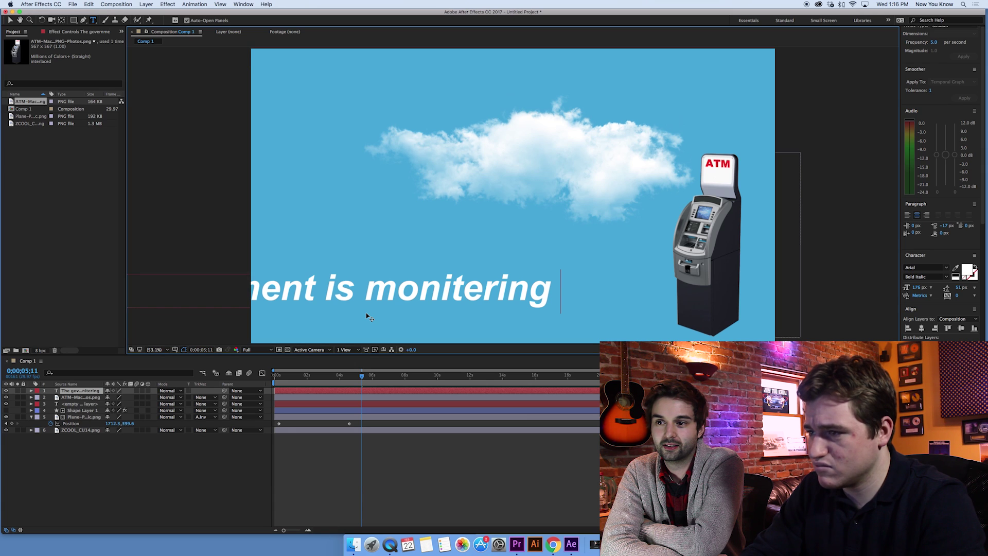
key("BackSpace")
key("BackSpace")
key("BackSpace")
key("BackSpace")
key("BackSpace")
key("BackSpace")
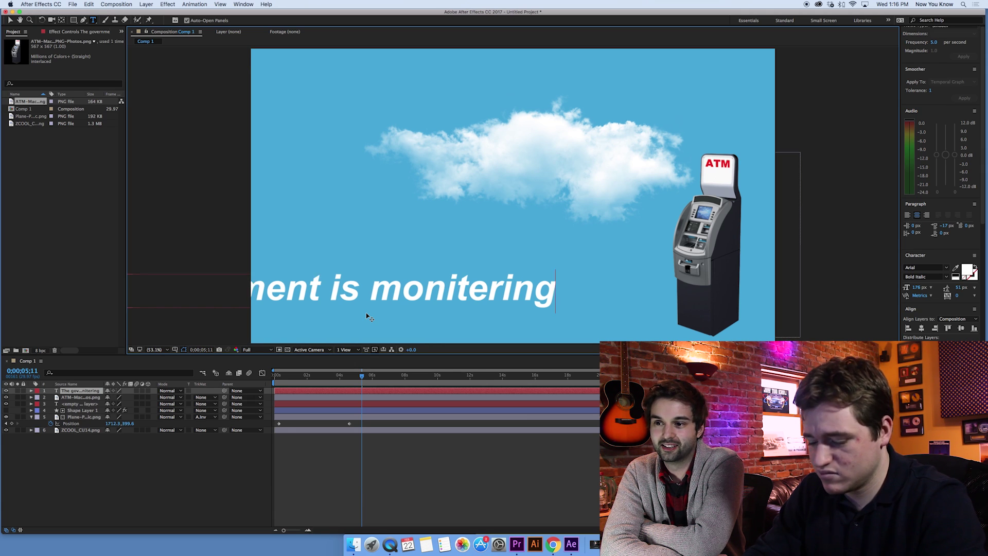
type("oring")
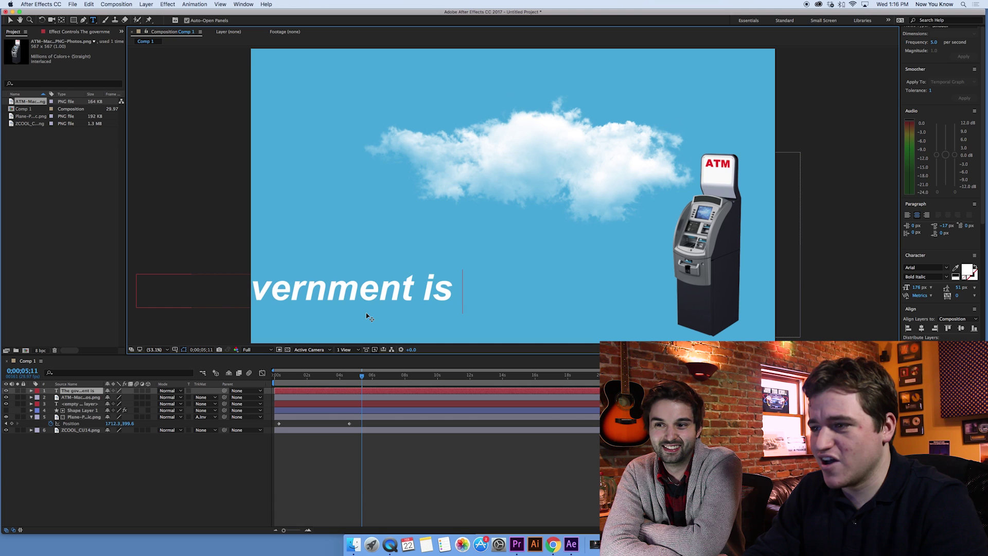
type("watching ")
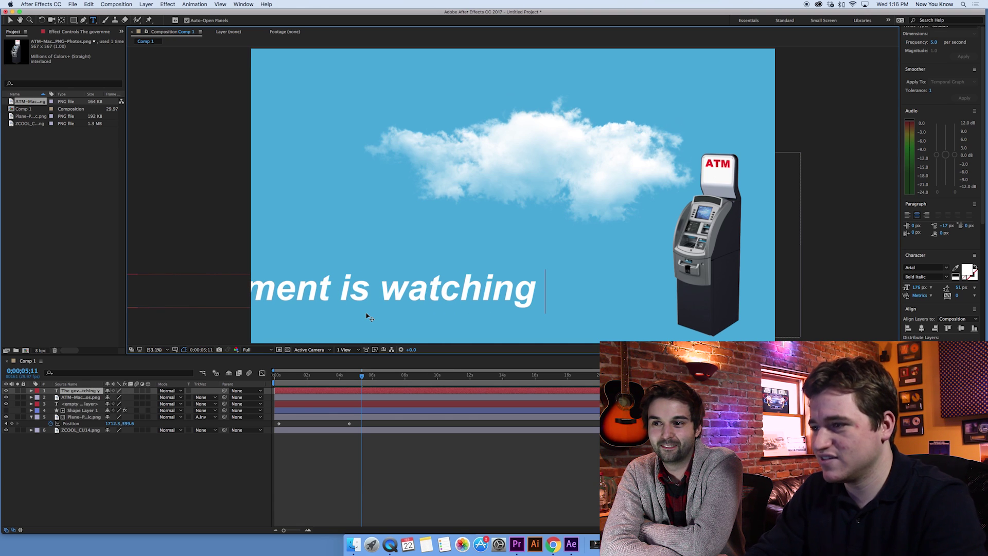
type("your")
key("BackSpace")
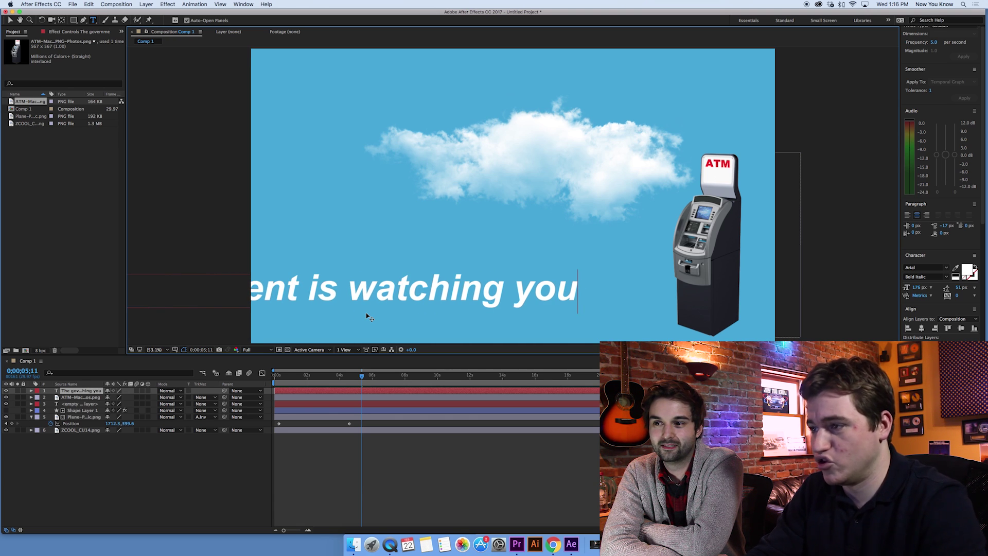
type(".")
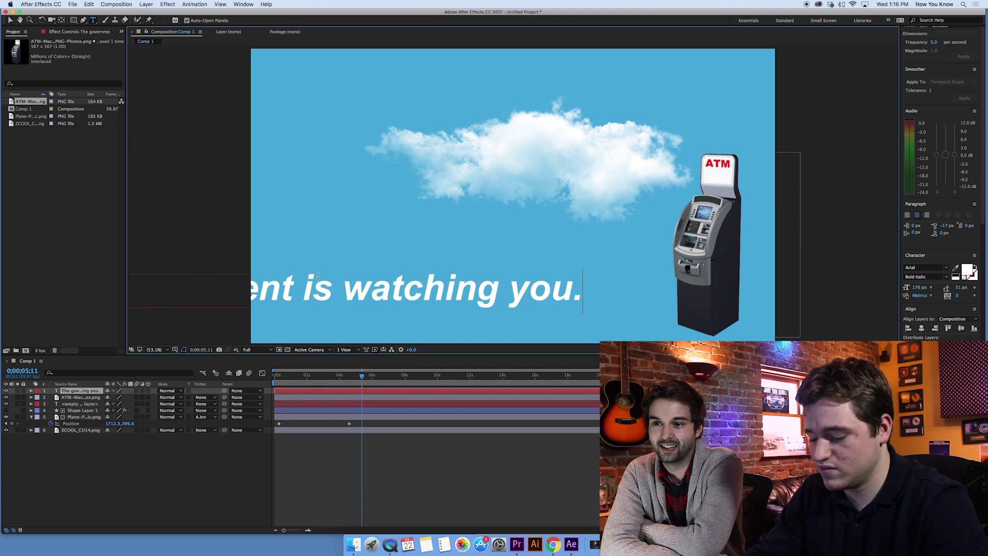
left_click(10, 20)
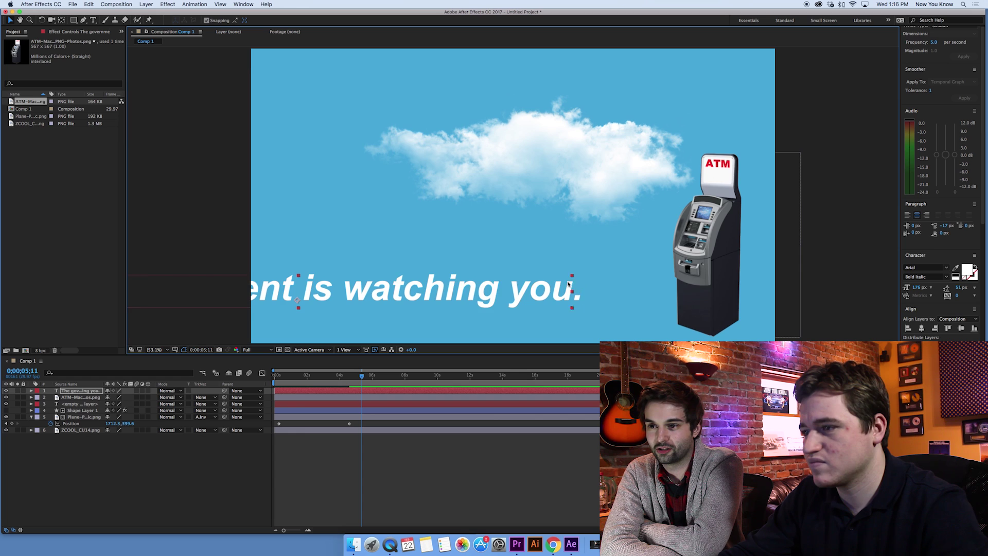
left_click_drag(581, 276, 419, 289)
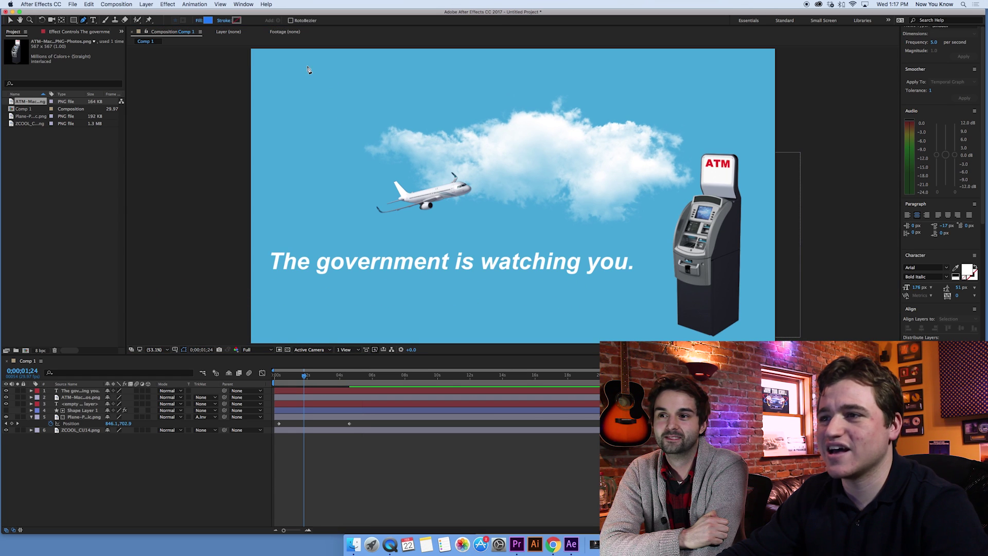
- Draw a blue triangle in the top-left corner with three Pen points
left_click(308, 66)
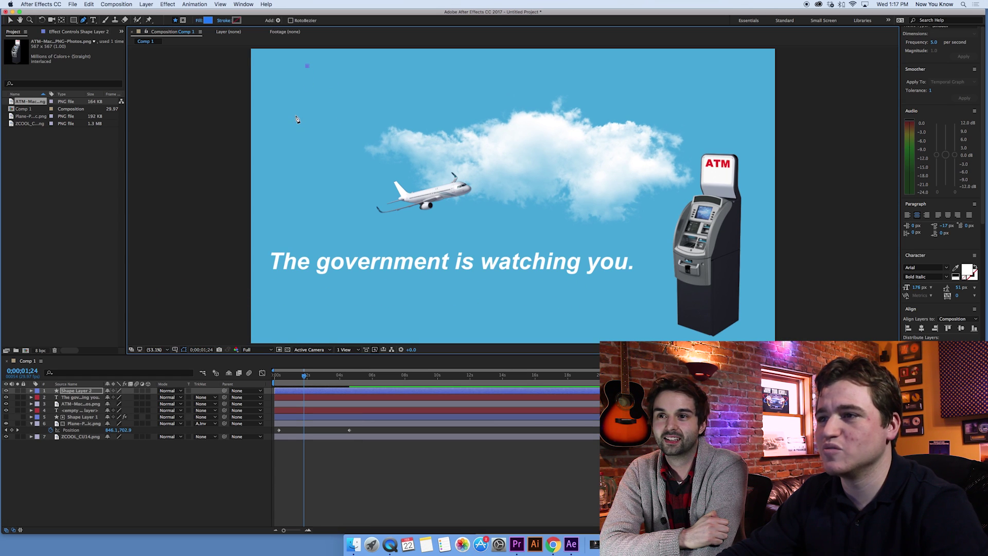
left_click(293, 125)
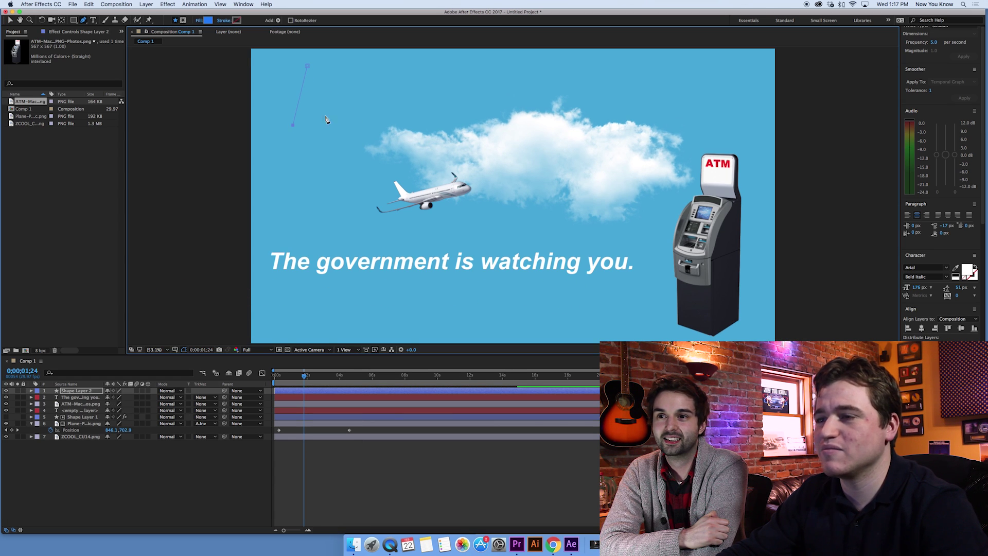
left_click(308, 64)
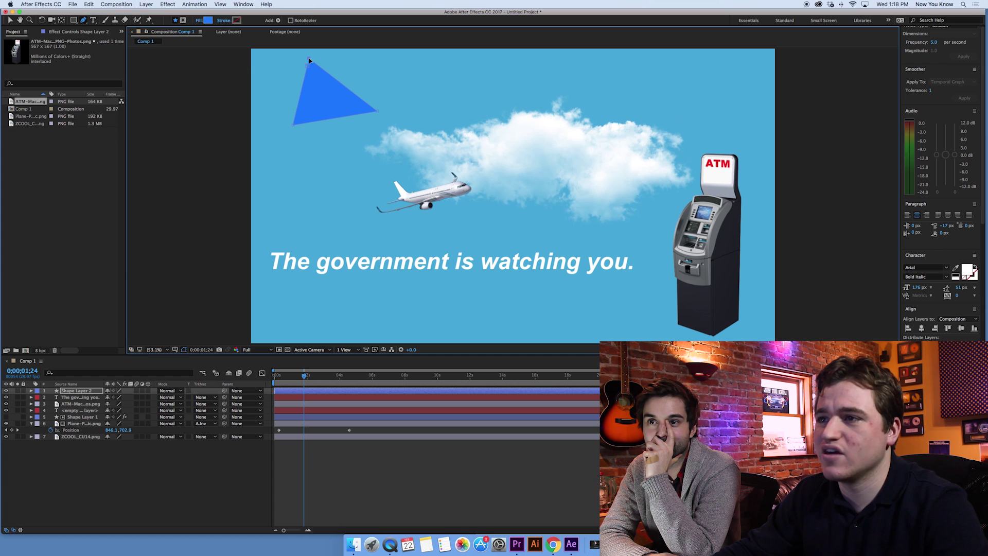
key("super+d")
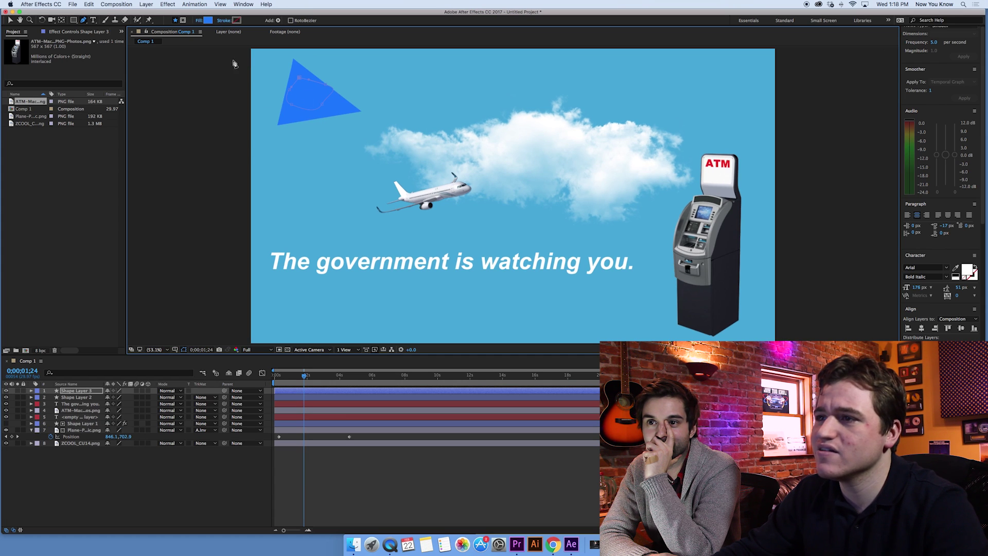
- Give the eye shape a dark navy fill
left_click(208, 20)
left_click(632, 163)
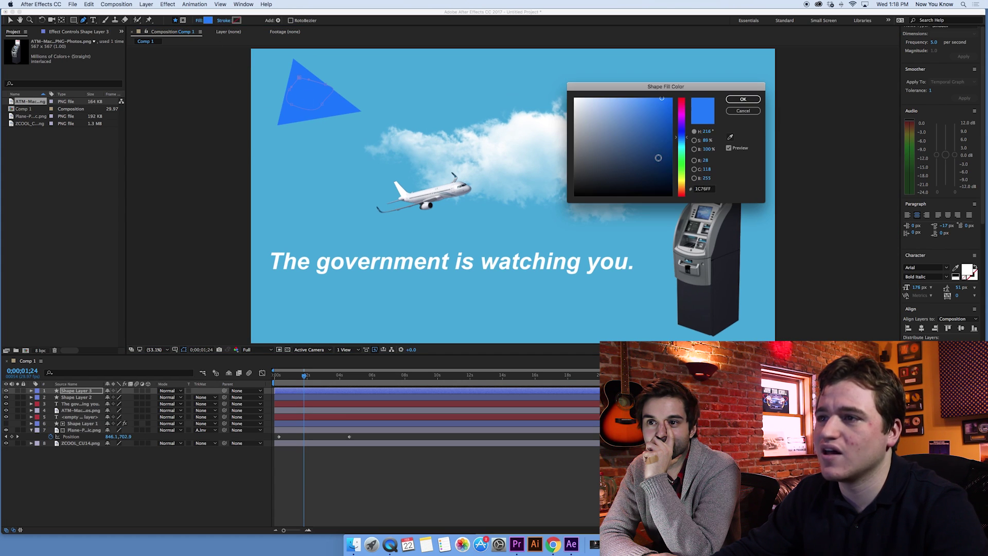
left_click(744, 102)
left_click(309, 92)
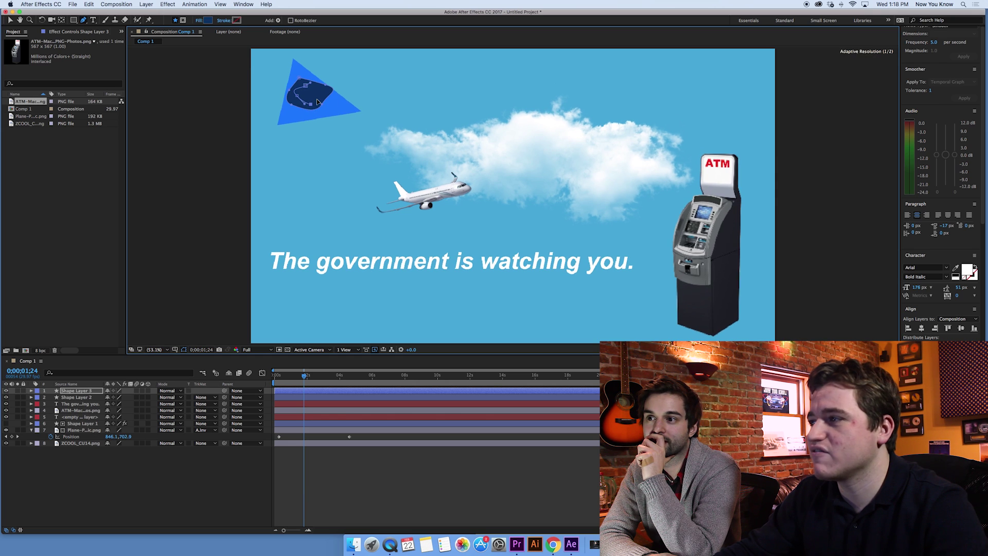
- Fill the pupil with red FF2A2A and nudge the triangle slightly right
left_click(209, 20)
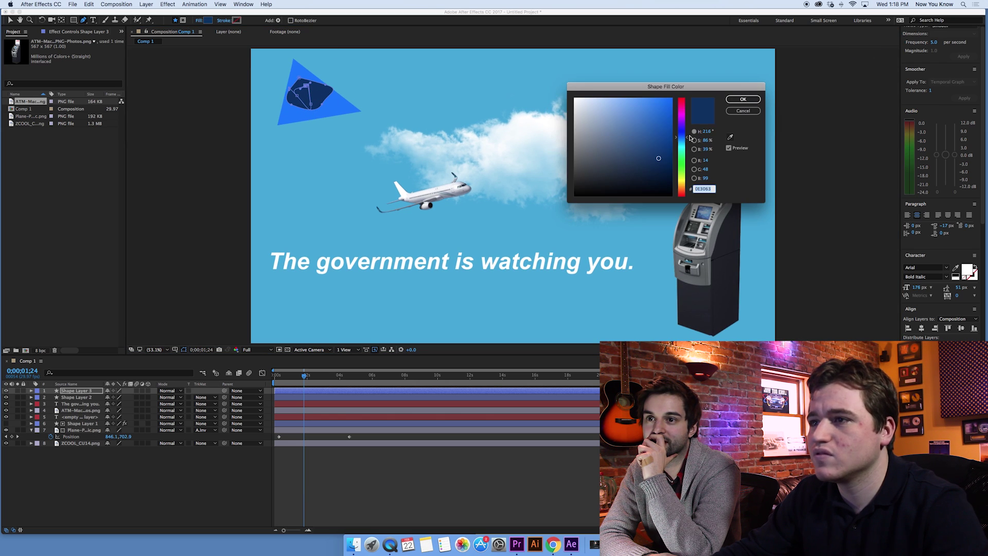
type("FF2A2A")
key("Tab")
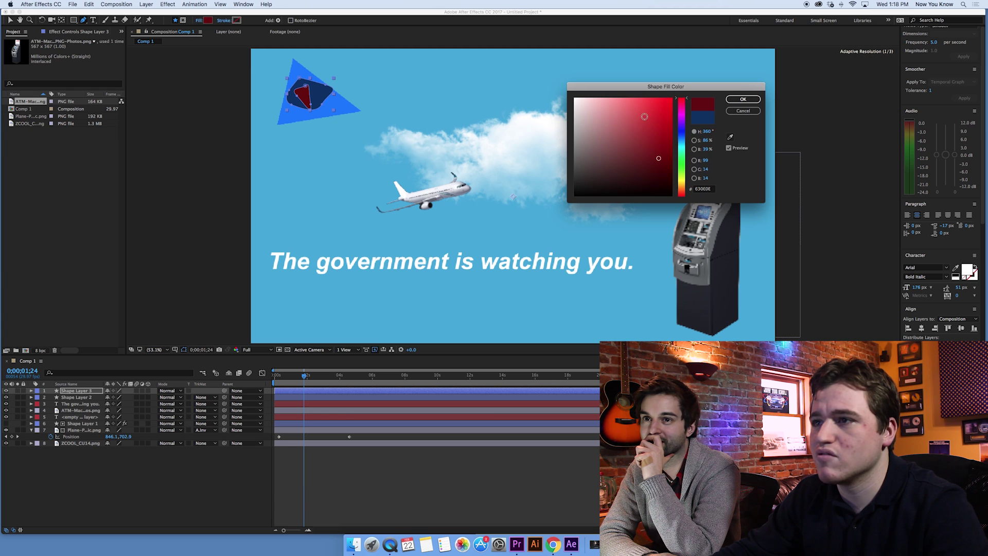
left_click(744, 99)
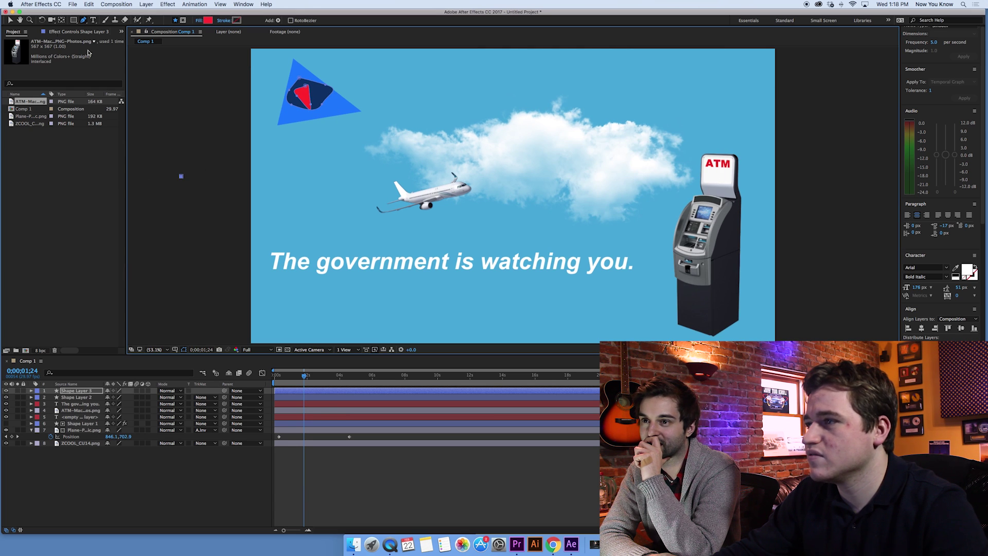
left_click(10, 22)
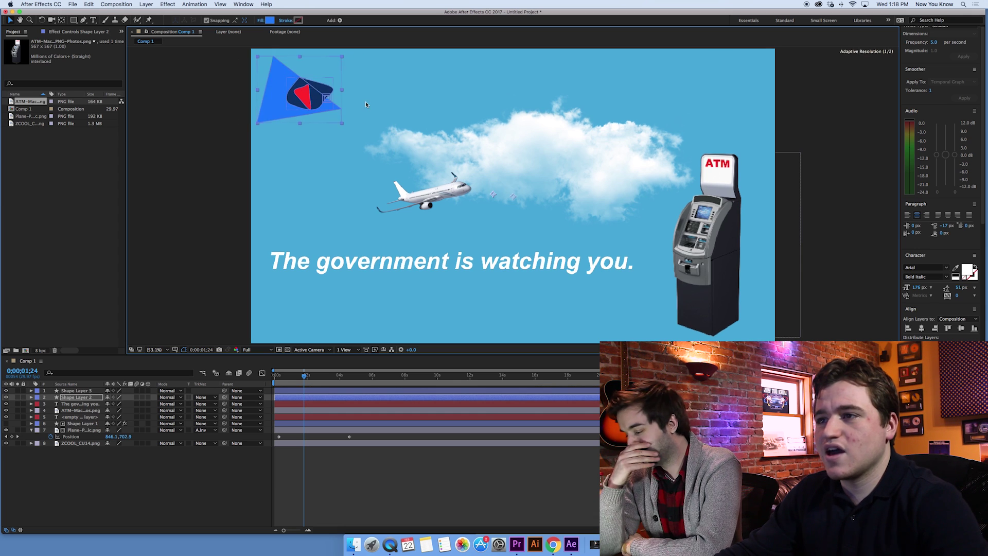
left_click(216, 187)
left_click(554, 544)
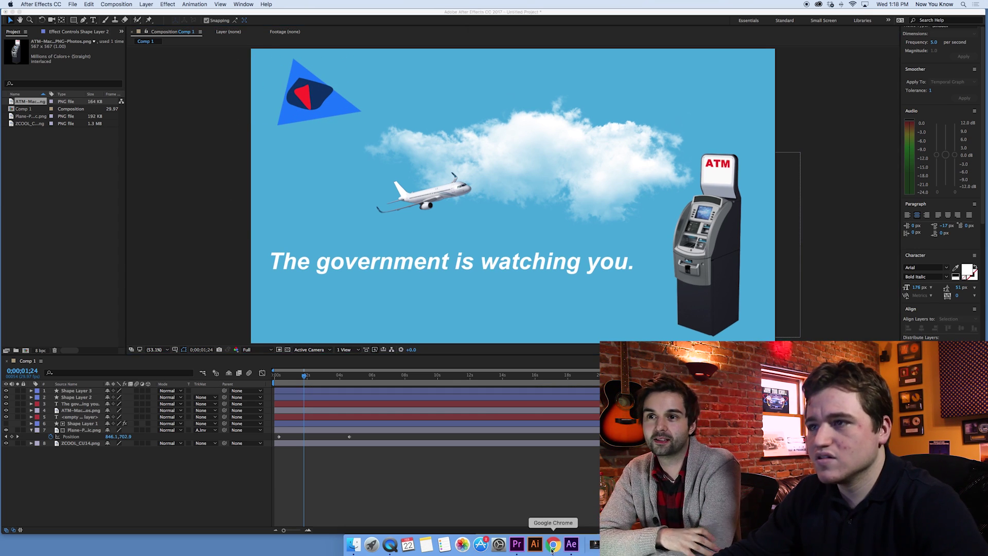
type("kit png")
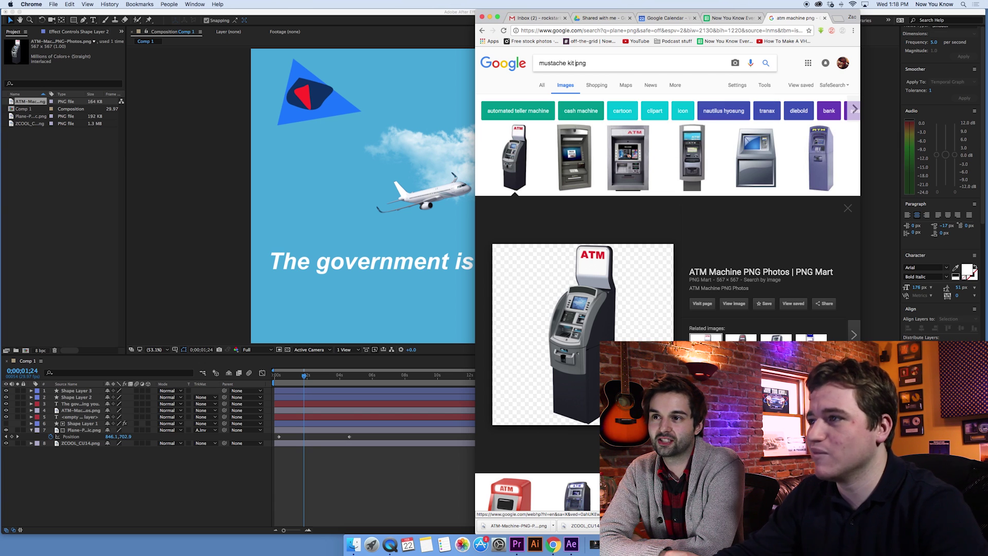
key("Return")
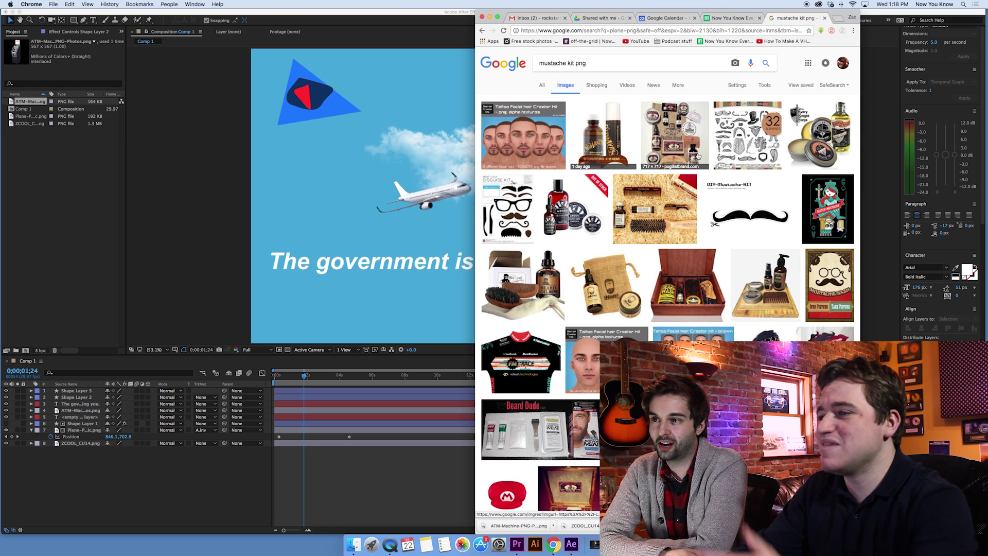
left_click(674, 136)
scroll(721, 257, "down", 5)
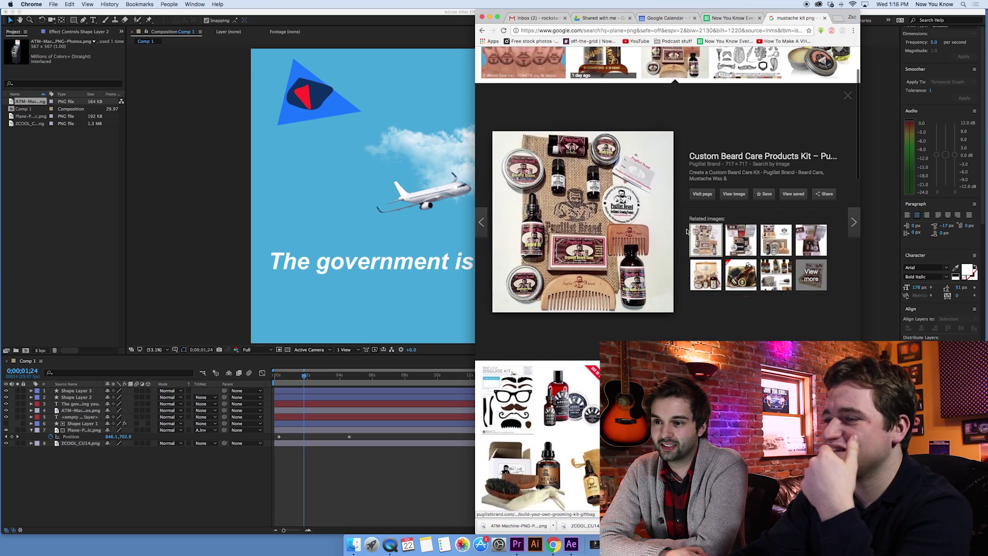
left_click(523, 432)
scroll(595, 311, "down", 5)
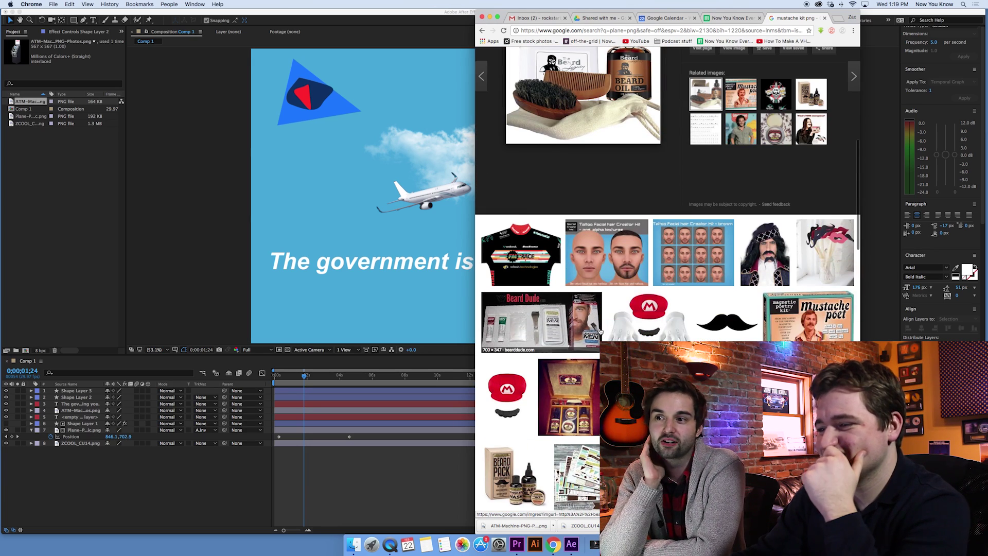
key("super+bracketleft")
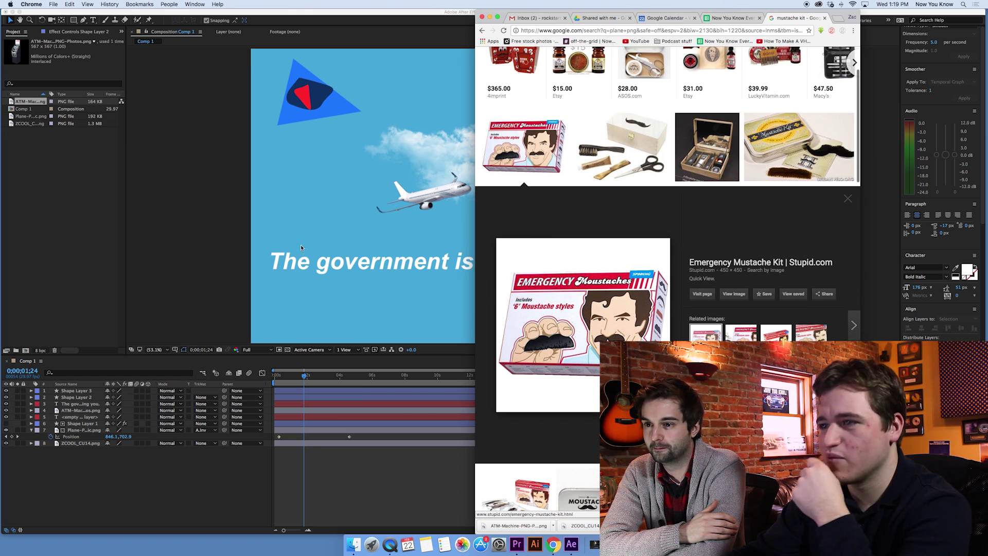
left_click(217, 229)
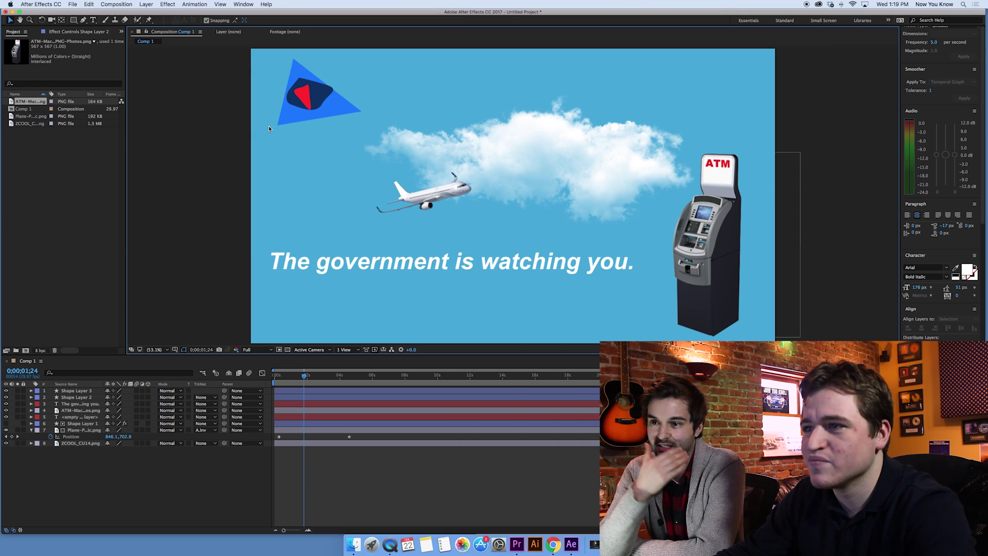
- Enlarge the title text slightly, move its layer beneath the ATM, and begin a Pen shape there
left_click(392, 262)
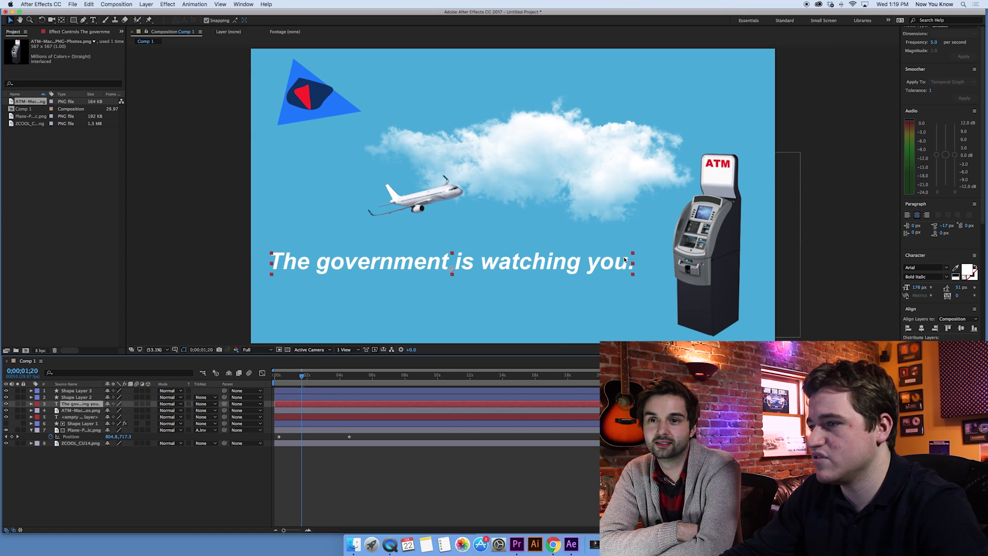
left_click_drag(634, 256, 524, 271)
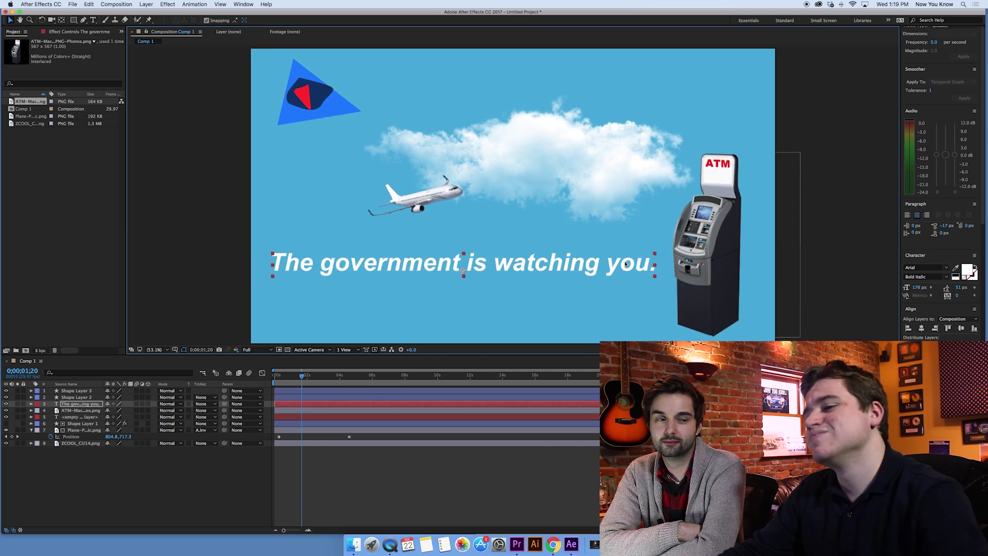
left_click_drag(67, 407, 68, 414)
mouse_move(372, 266)
left_mouse_down()
mouse_move(662, 267)
mouse_move(371, 267)
left_mouse_up()
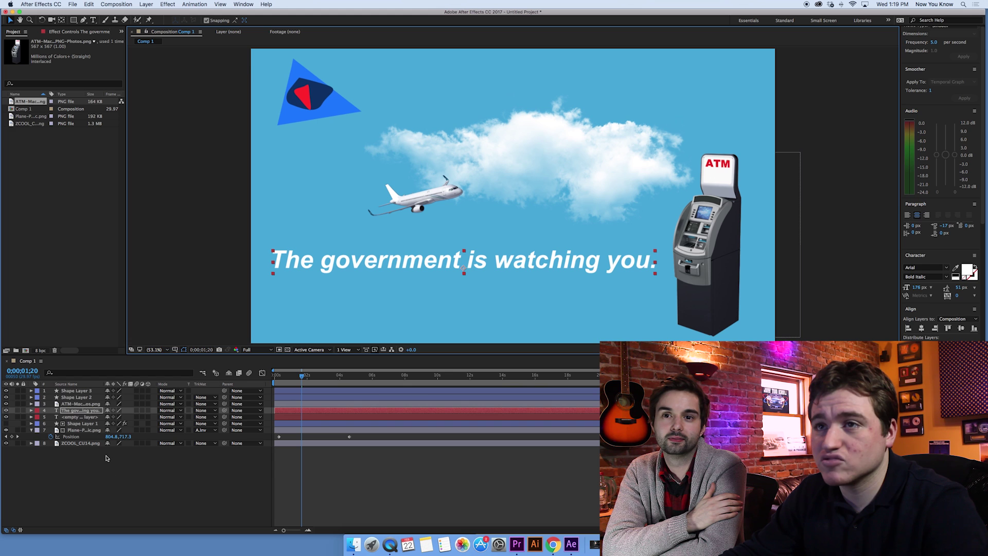
left_click(107, 458)
left_click(83, 20)
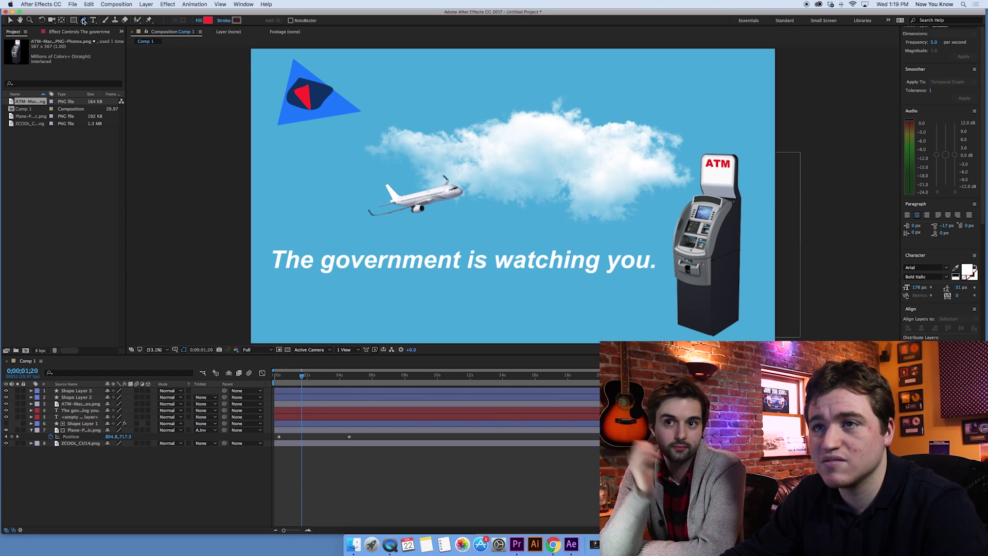
left_click(679, 326)
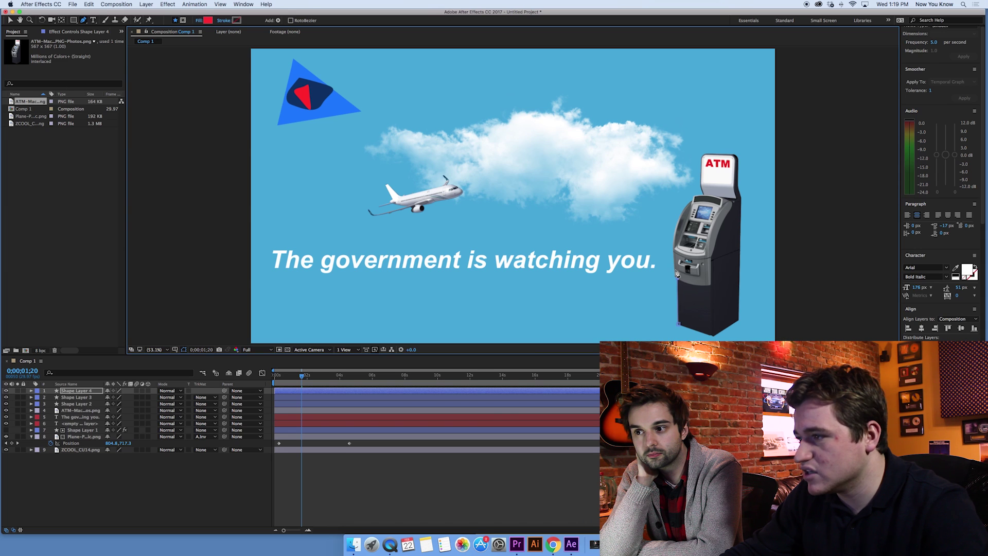
- Trace the red shape along the ATM's left edge and place Shape Layer 4 above the text layer
left_click(676, 263)
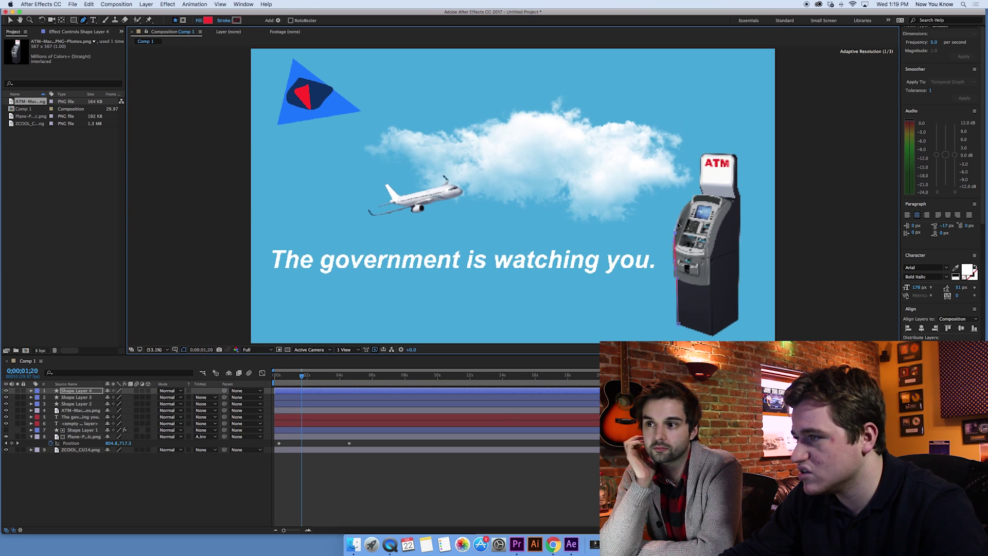
left_click_drag(700, 195, 781, 139)
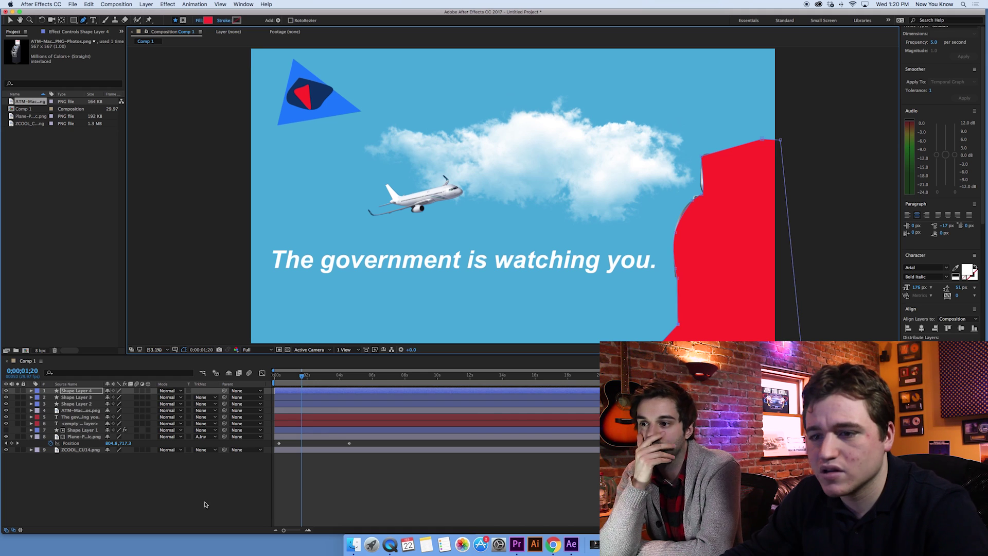
left_click_drag(76, 391, 96, 415)
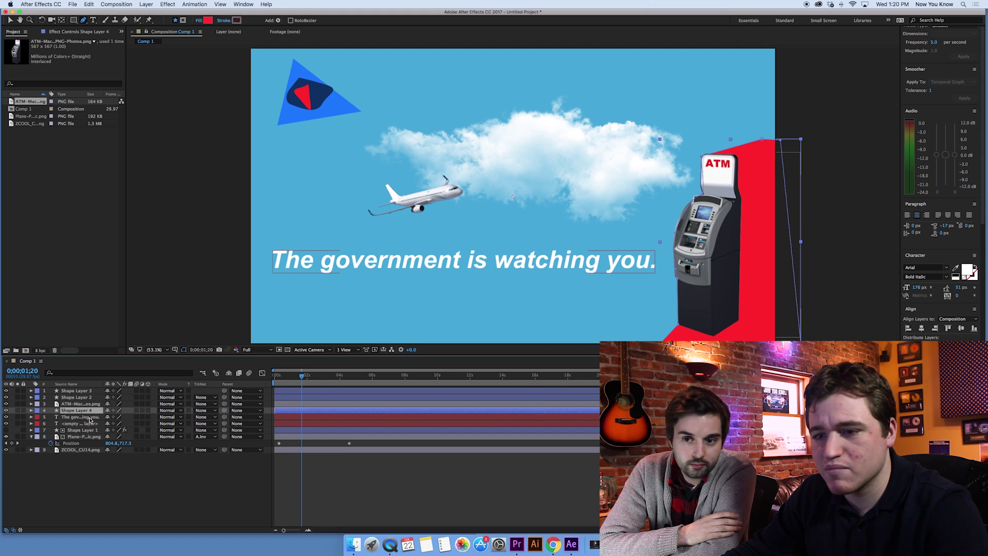
- Set the text layer's Track Matte to Alpha Inverted Matte 'Shape Layer 4' and show its Position
left_click(210, 419)
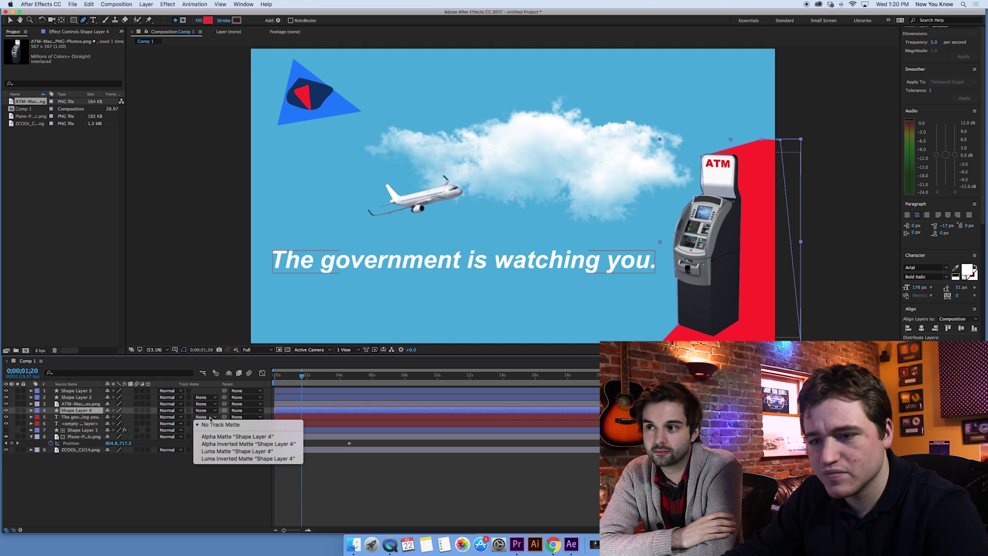
left_click(251, 445)
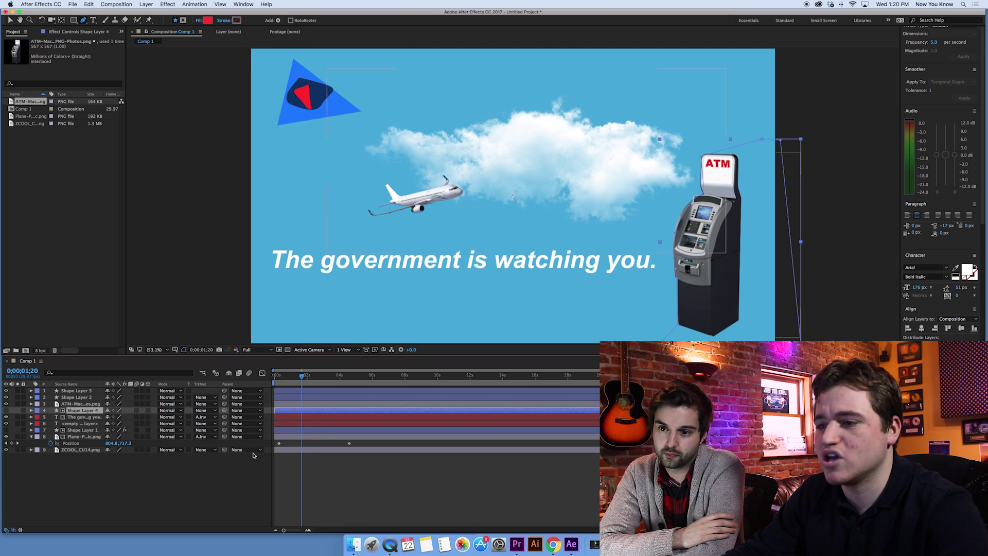
left_click(356, 488)
left_click(91, 418)
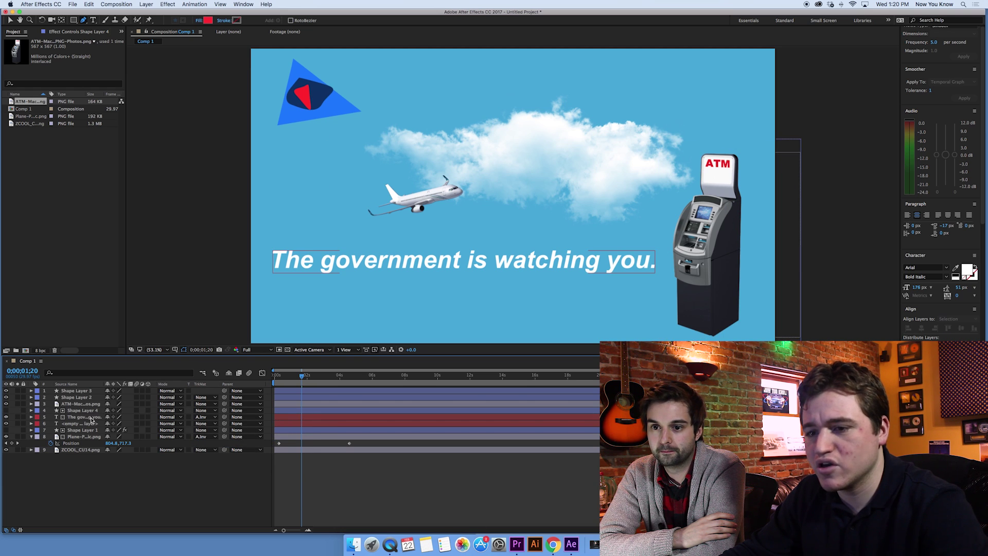
left_click(91, 419)
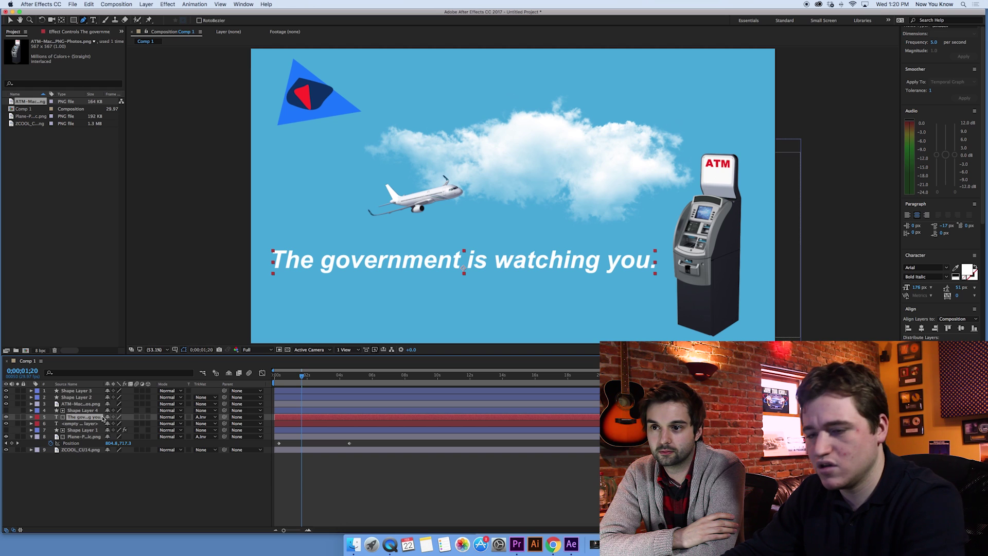
key("p")
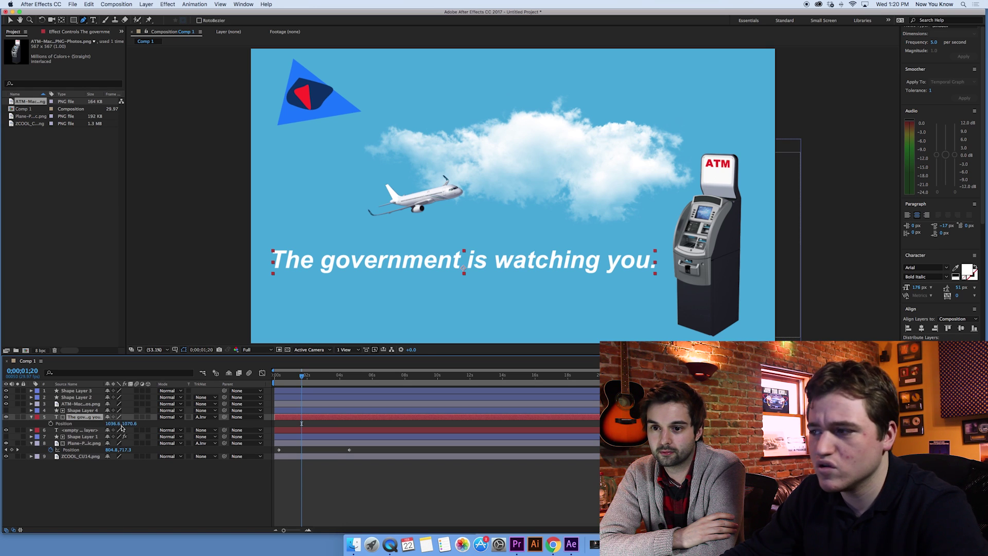
- Keyframe the text Position from 1090.6, 1070.6 at 0;00;00;00 to 3060.6 at 0;00;04;12
mouse_move(112, 425)
left_mouse_down()
mouse_move(978, 425)
mouse_move(103, 416)
left_mouse_up()
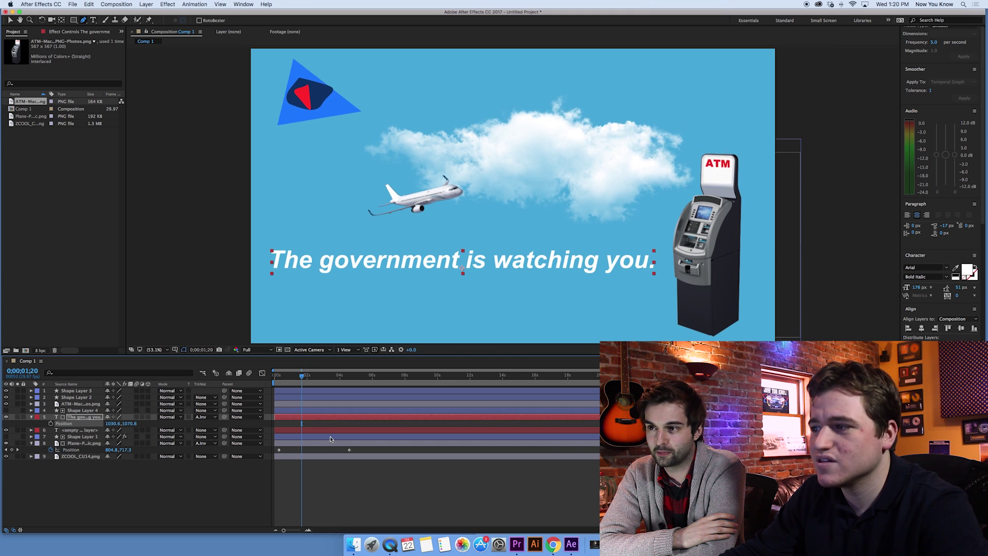
left_click(278, 377)
left_click_drag(278, 378, 277, 378)
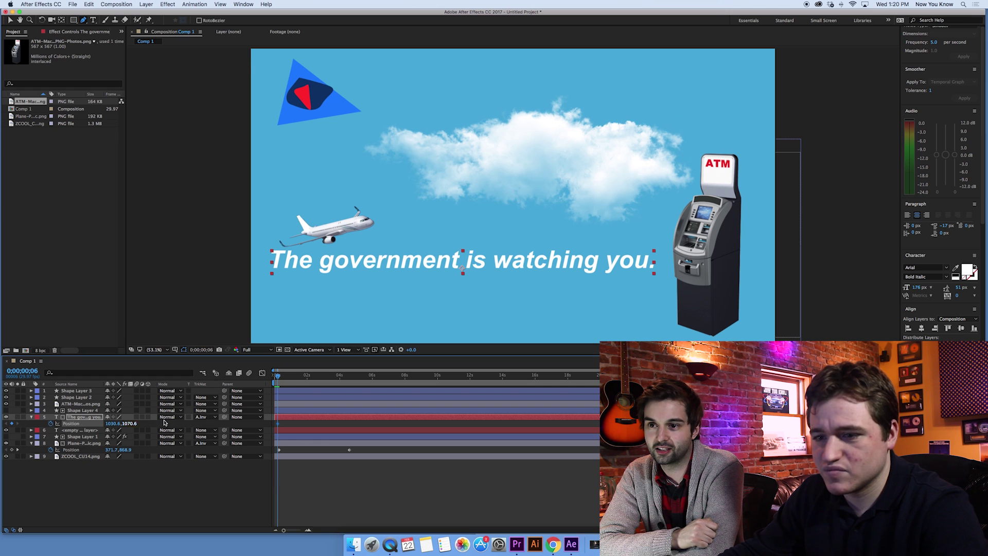
left_click_drag(305, 378, 351, 382)
left_click_drag(116, 423, 721, 423)
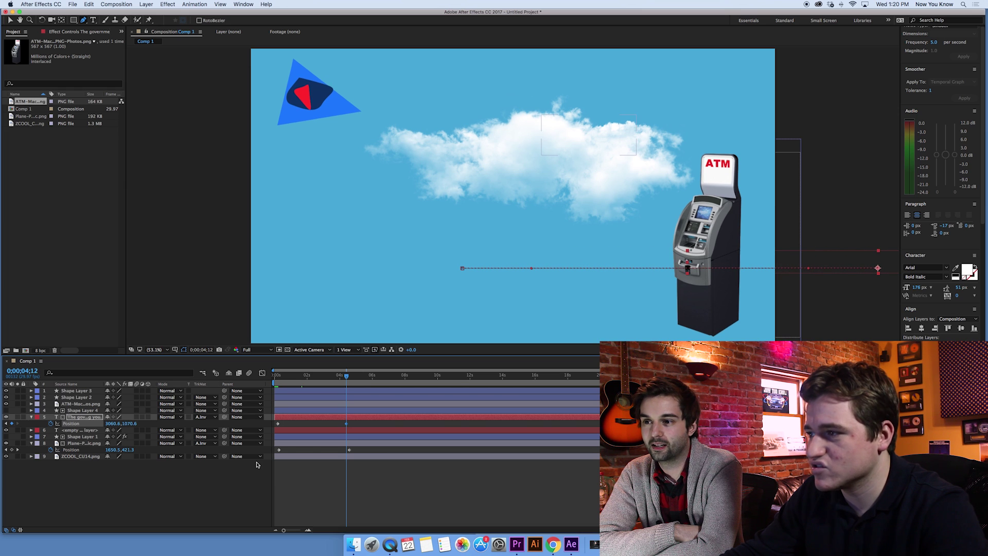
left_click_drag(302, 381, 261, 381)
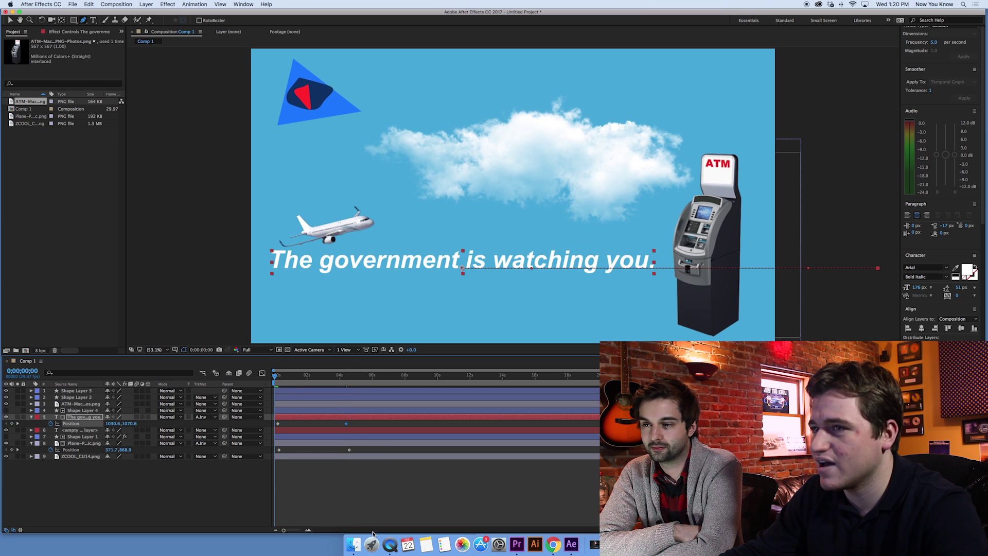
left_click(369, 495)
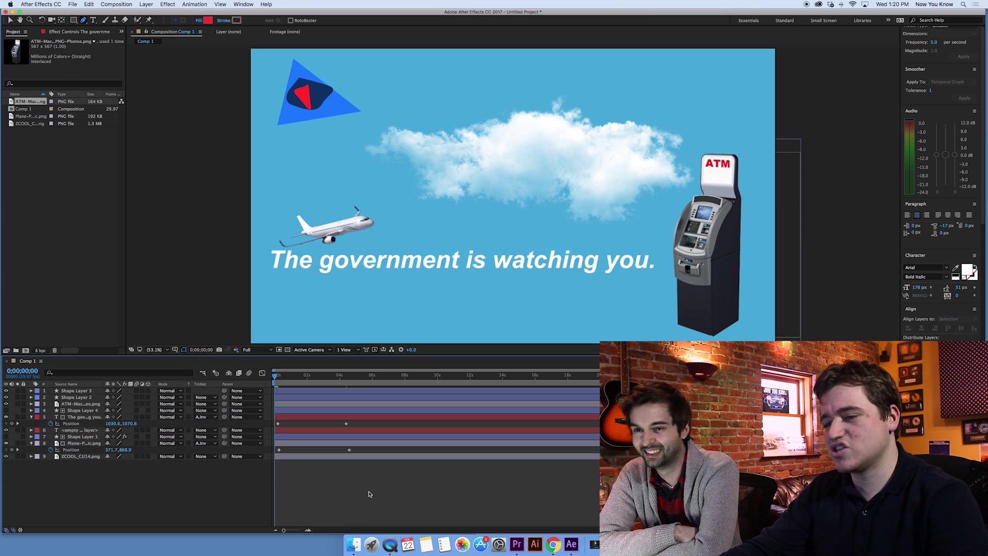
key("space")
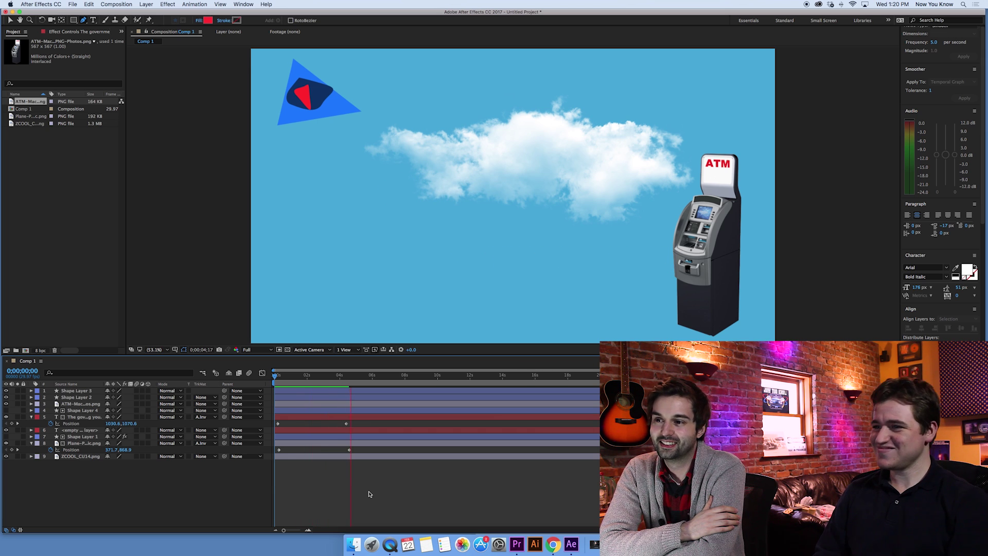
key("space")
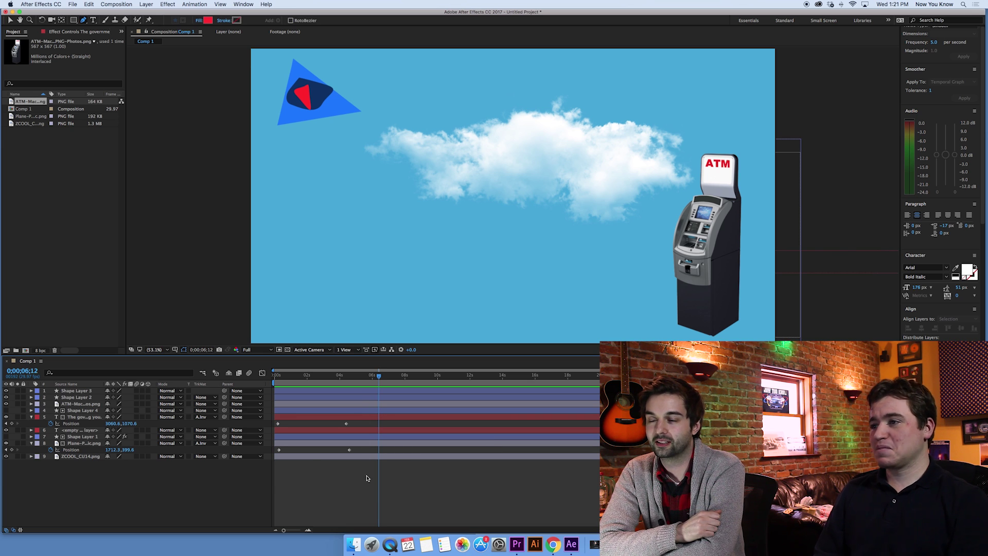
left_click_drag(333, 380, 281, 388)
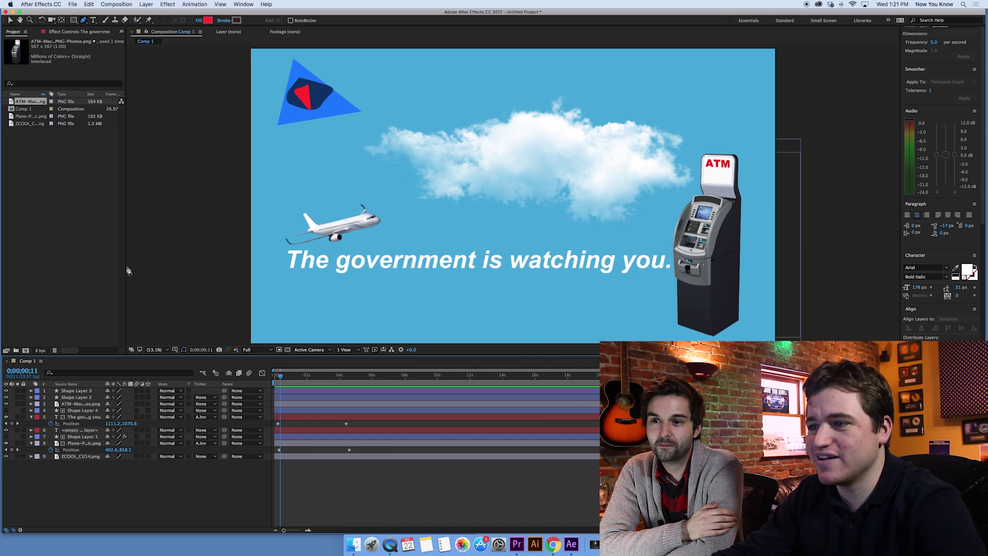